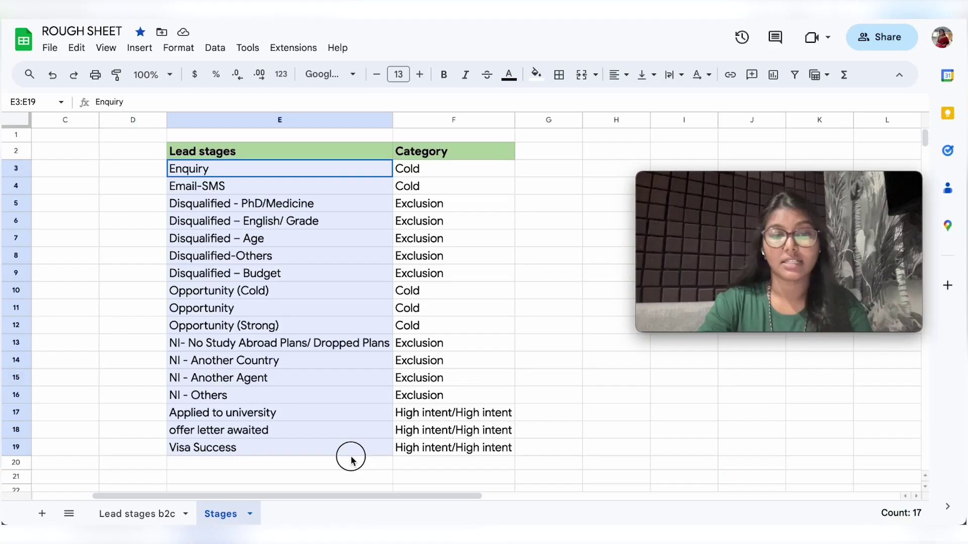
# Review the lead stages and their categories, highlighting the opportunity rows, the disqualified rows and the NI exclusion rows
pyautogui.moveTo(351, 459); pyautogui.dragTo(351, 460)
pyautogui.click(576, 377)
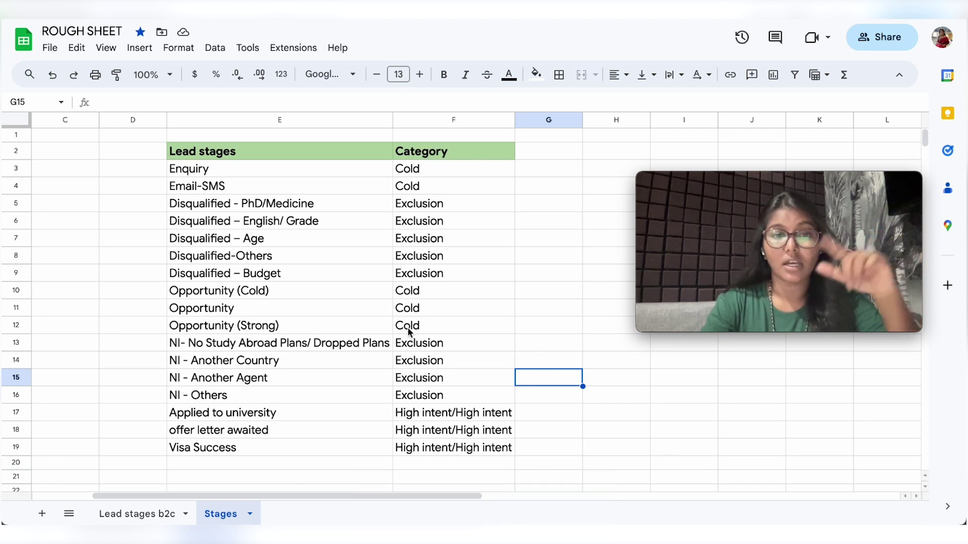
pyautogui.moveTo(327, 298); pyautogui.dragTo(328, 325)
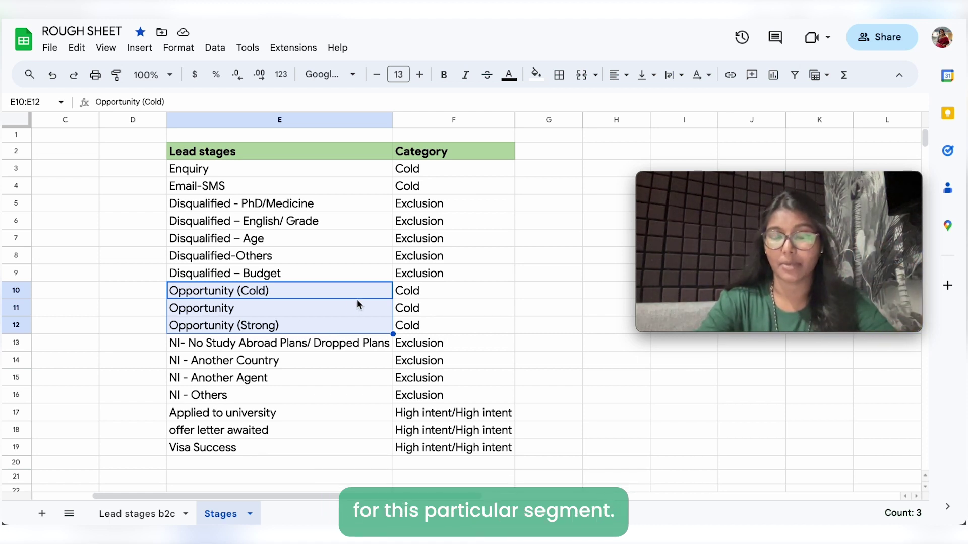
pyautogui.click(462, 237)
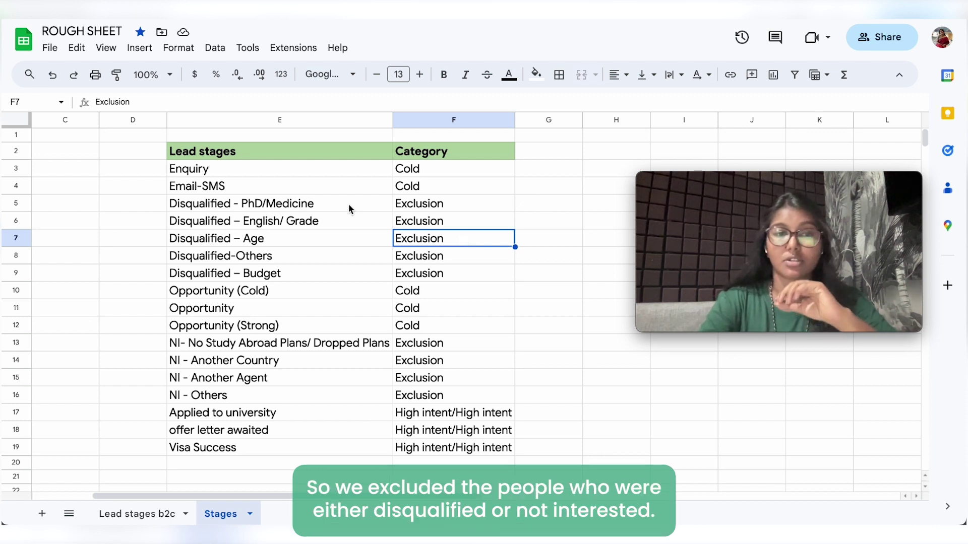
pyautogui.moveTo(348, 203); pyautogui.dragTo(412, 275)
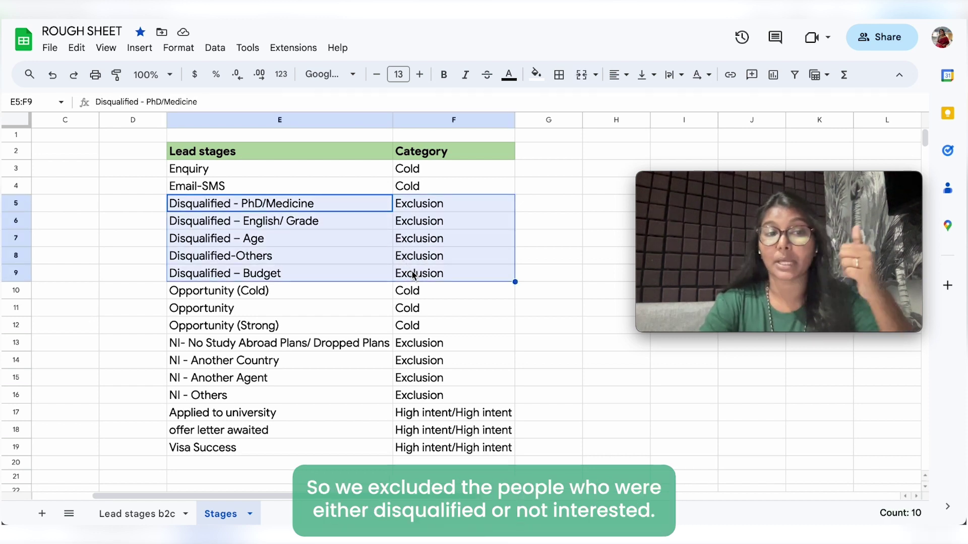
pyautogui.moveTo(363, 346); pyautogui.dragTo(422, 392)
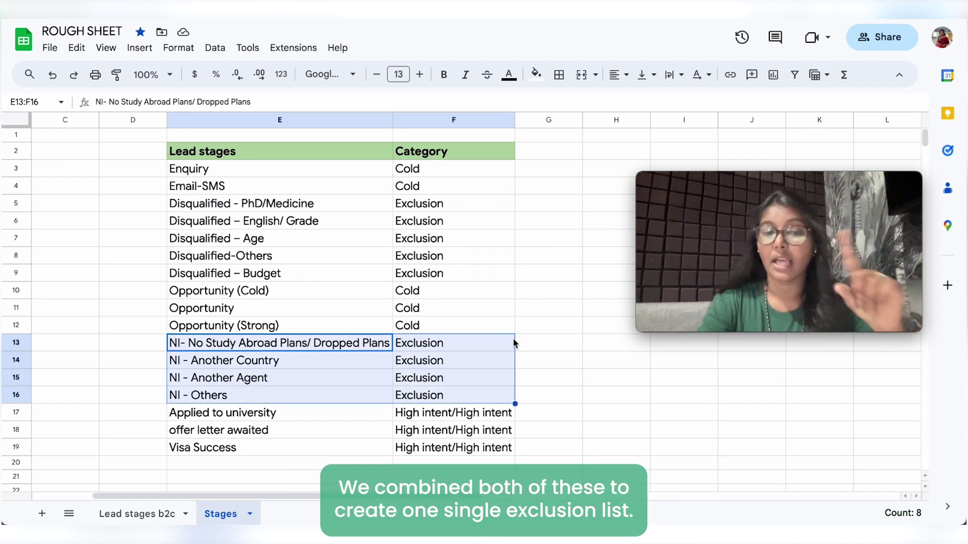
pyautogui.click(535, 360)
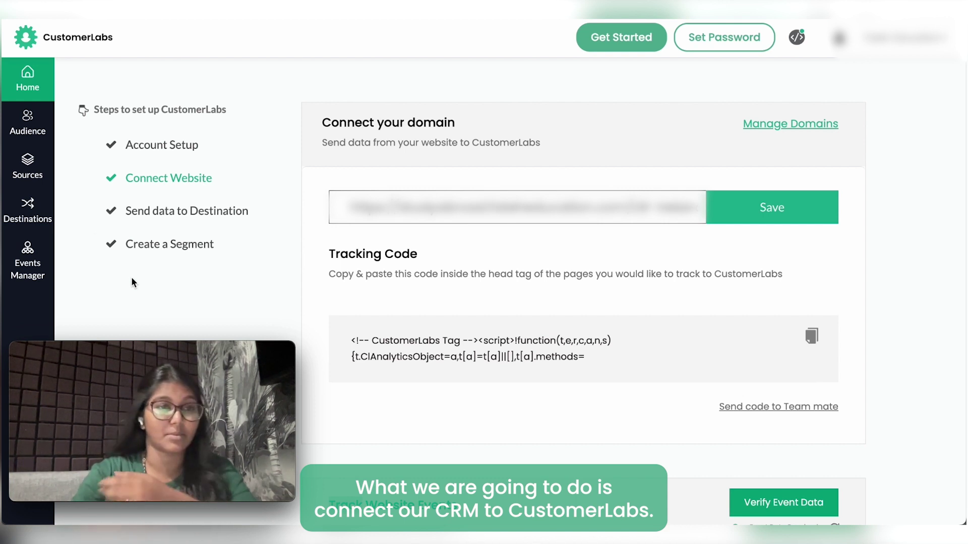
# Start connecting a new source in CustomerLabs, look through the available integrations and choose Custom Source
pyautogui.click(29, 171)
pyautogui.click(878, 121)
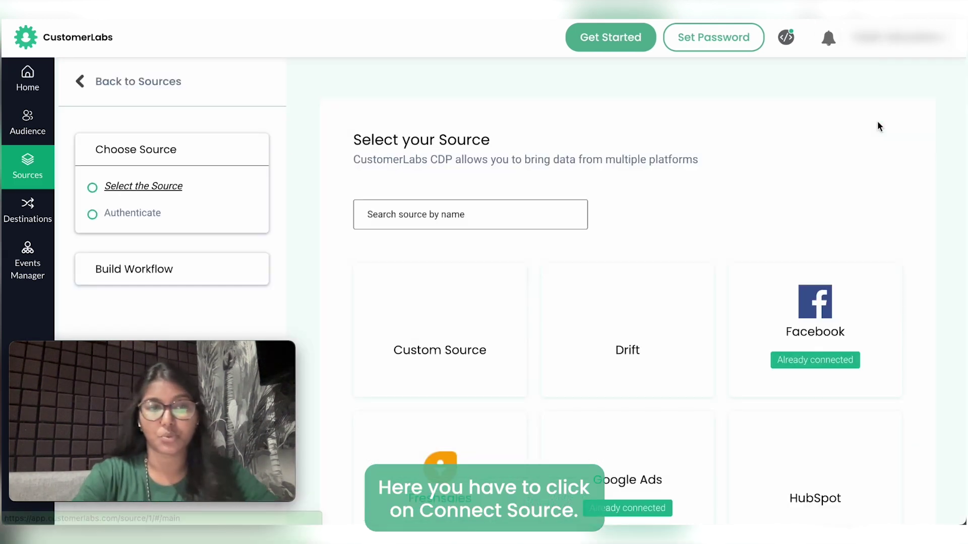
pyautogui.scroll(-3, 787, 162)
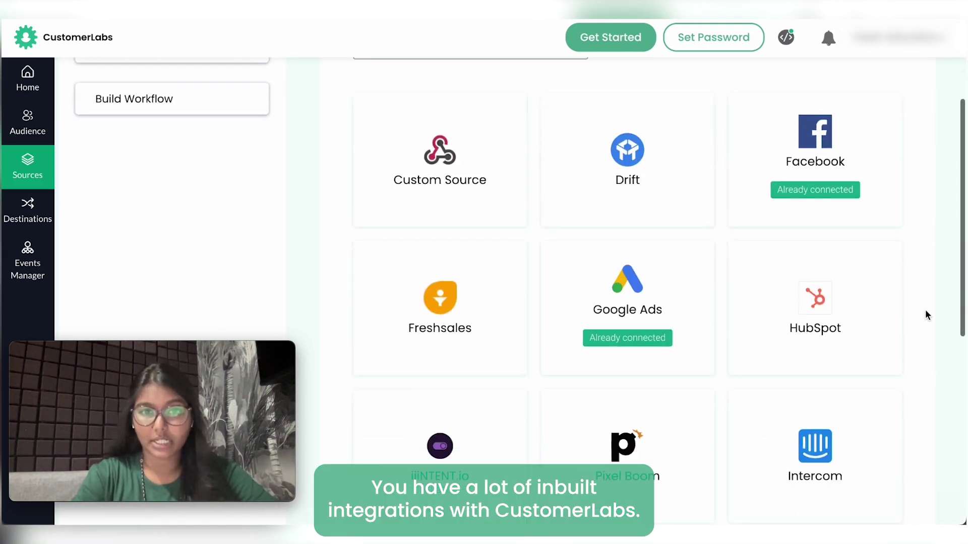
pyautogui.scroll(-1, 924, 310)
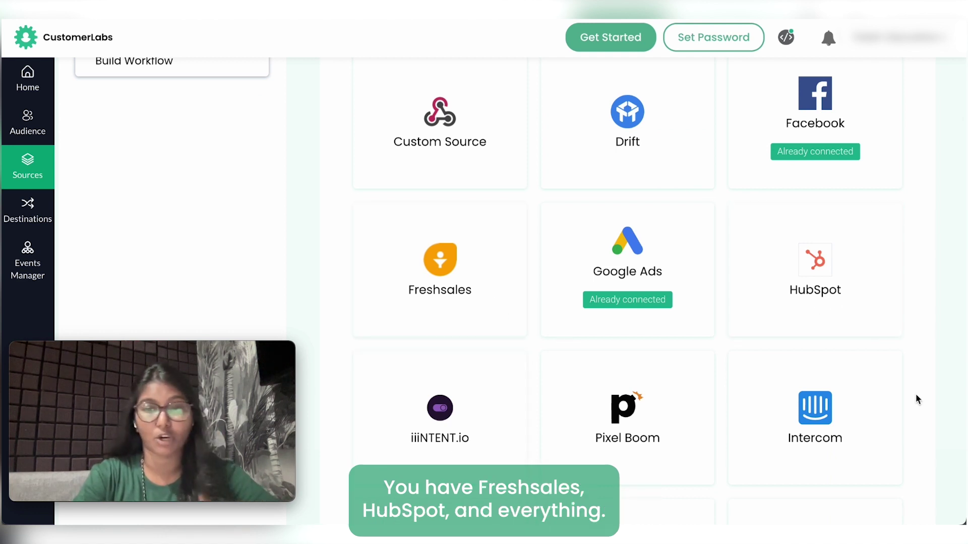
pyautogui.scroll(-1, 919, 413)
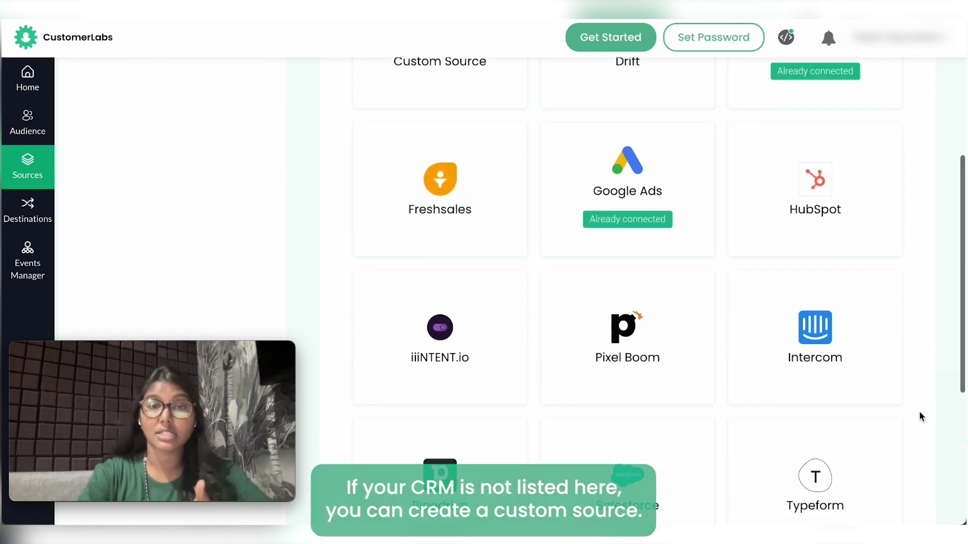
pyautogui.scroll(5, 919, 411)
pyautogui.scroll(-1, 919, 412)
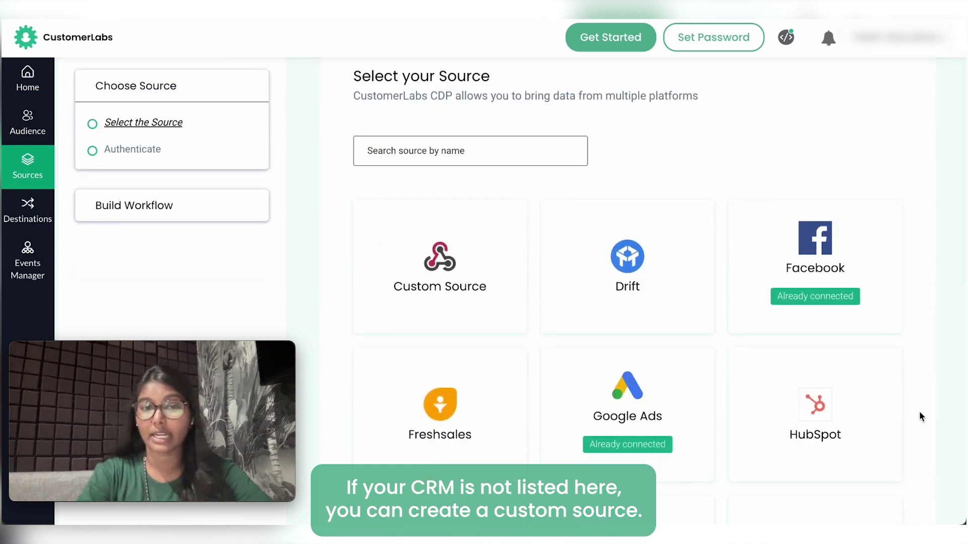
pyautogui.click(505, 324)
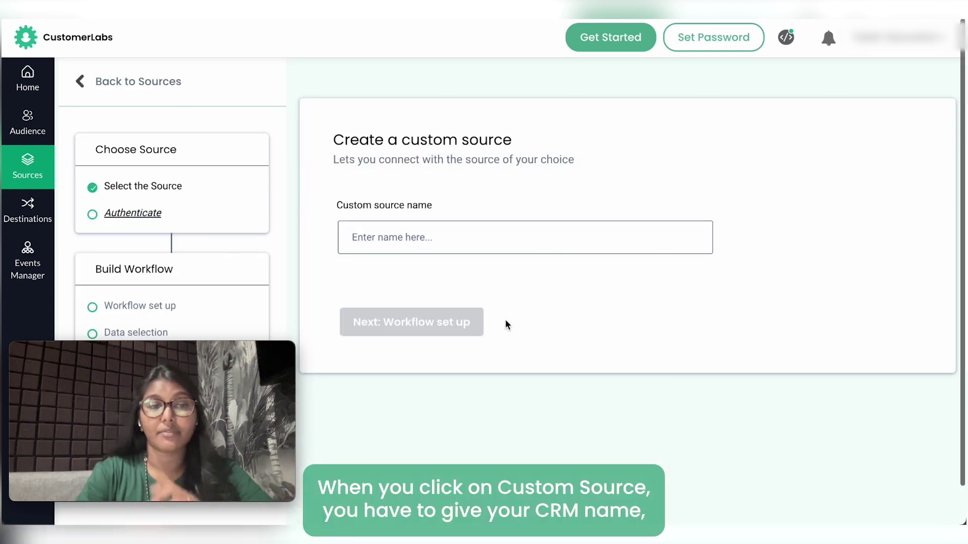
# Name the custom source Demo CRM and save it
pyautogui.click(492, 236)
pyautogui.write('Demo CRM')
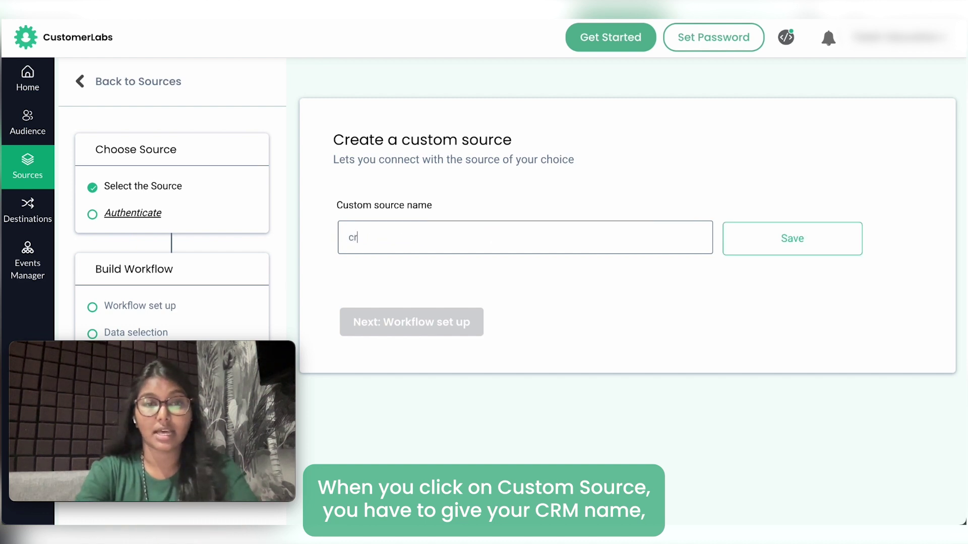
pyautogui.click(822, 252)
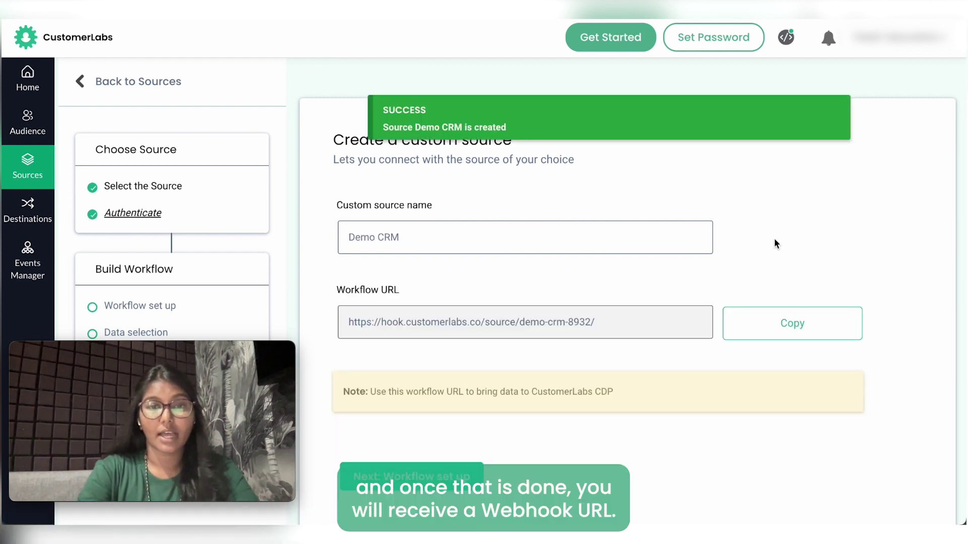
# Highlight the workflow URL of the Demo CRM source to point it out, and clear the selection
pyautogui.scroll(-1, 774, 238)
pyautogui.tripleClick(542, 305)
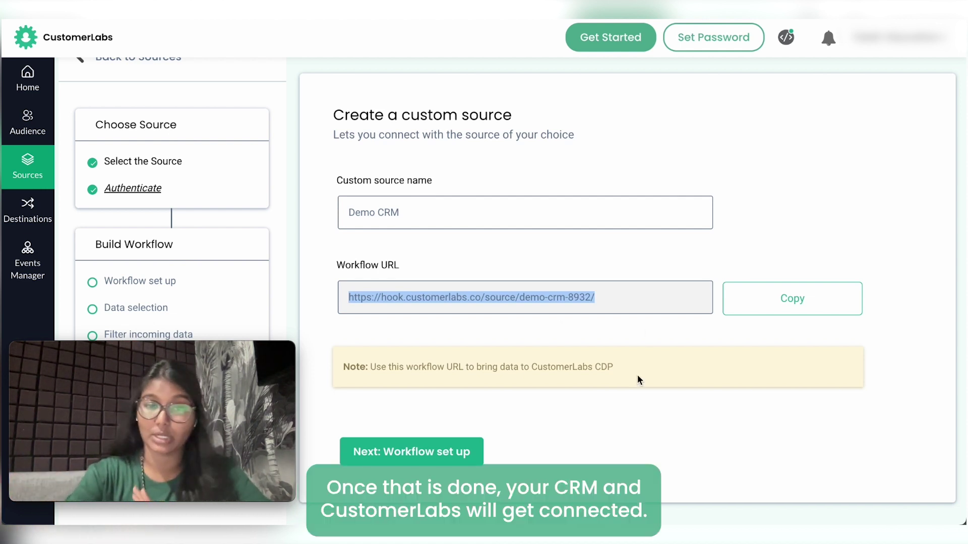
pyautogui.scroll(-1, 637, 377)
pyautogui.click(720, 197)
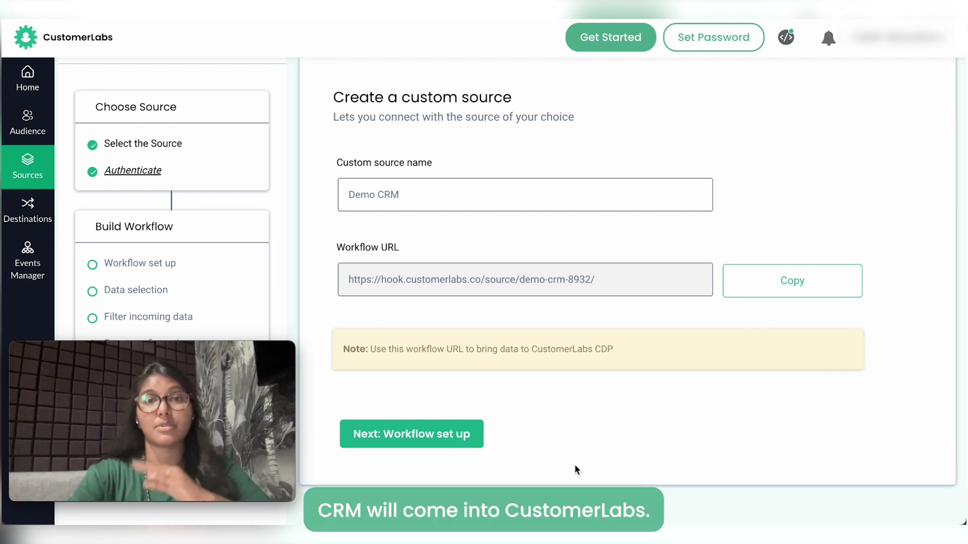
# Continue to the workflow setup and name the workflow Opp-sep-2023-CRM
pyautogui.click(464, 444)
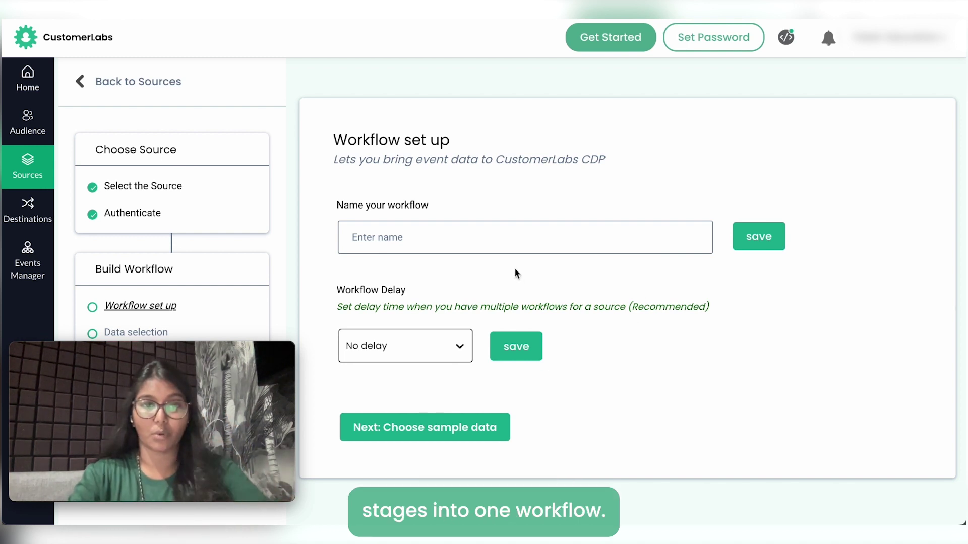
pyautogui.click(506, 237)
pyautogui.write('Opp')
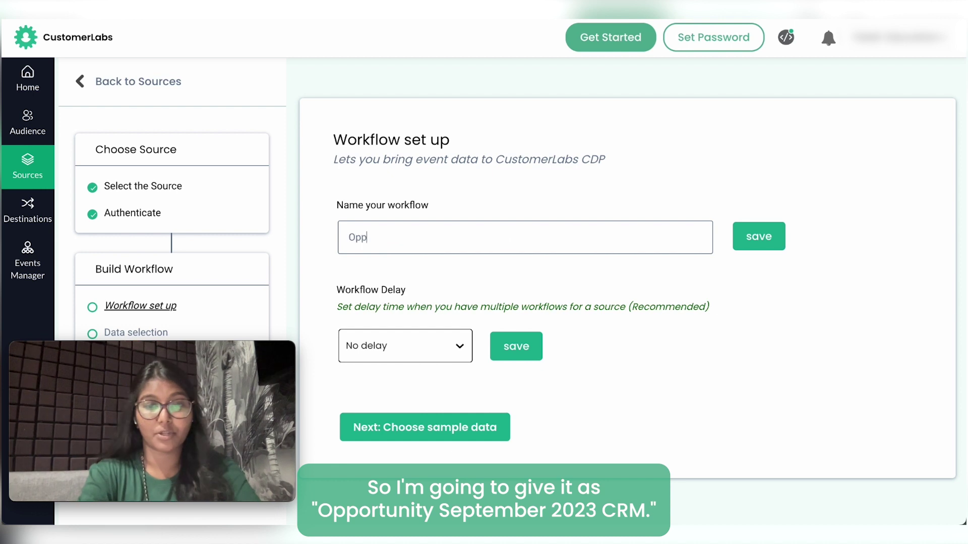
pyautogui.write('-sep-2023')
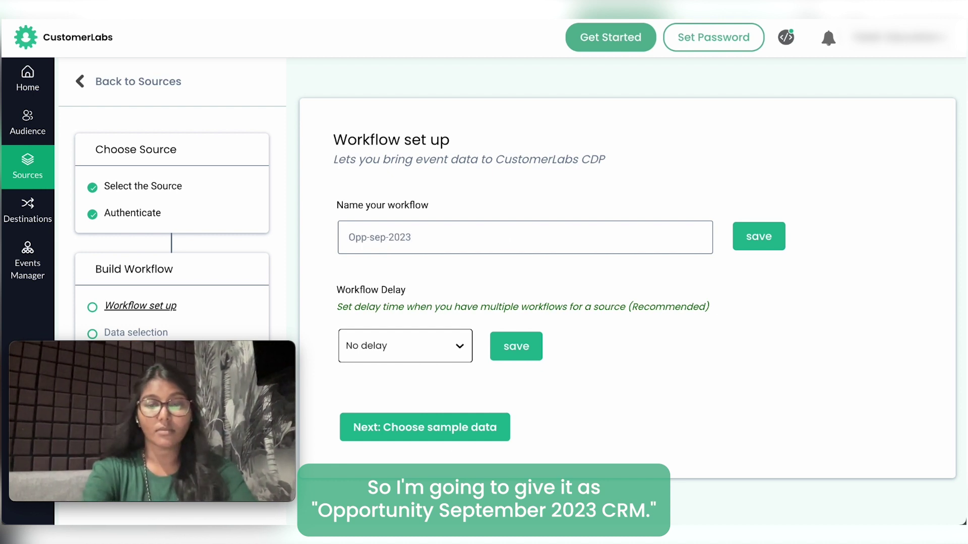
pyautogui.write('-CRM')
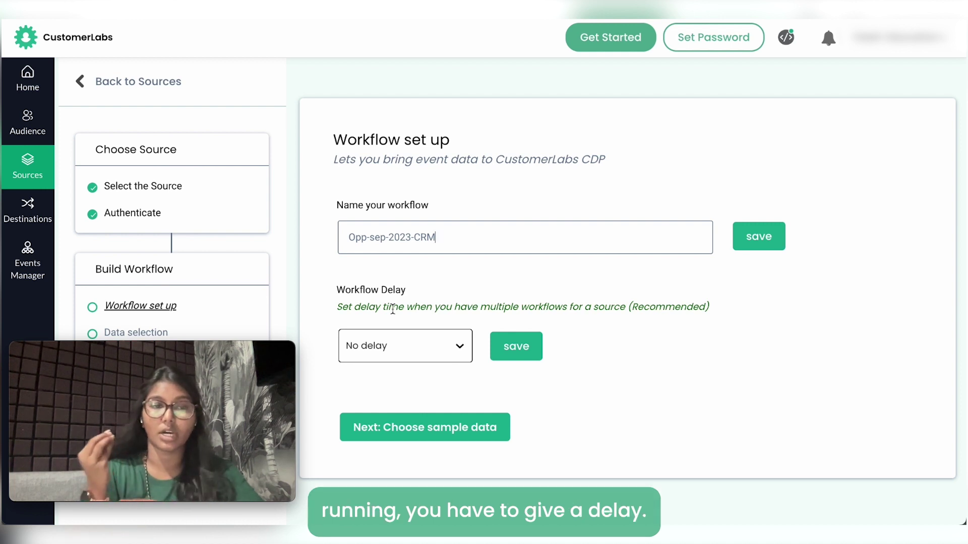
# Set the workflow delay to 1 minute and continue to choosing sample data
pyautogui.click(428, 350)
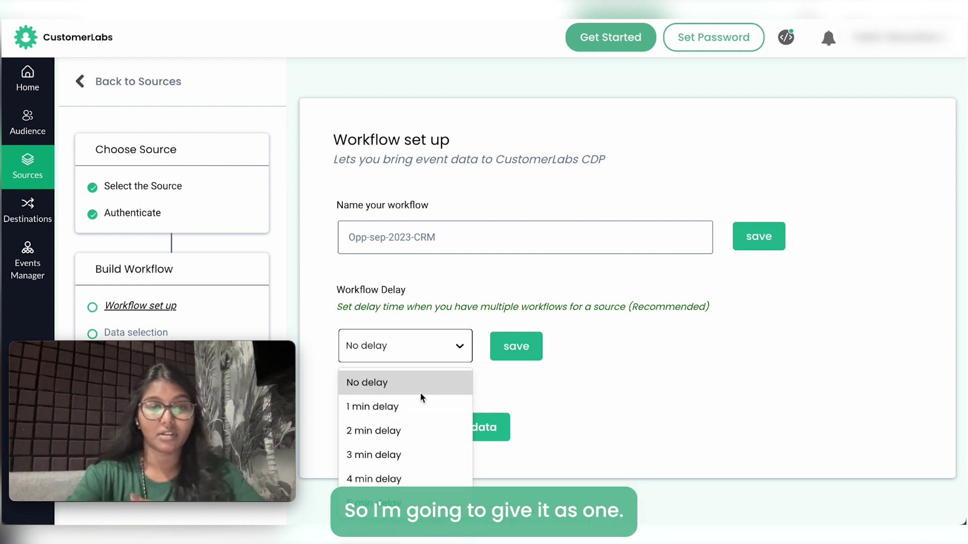
pyautogui.click(422, 406)
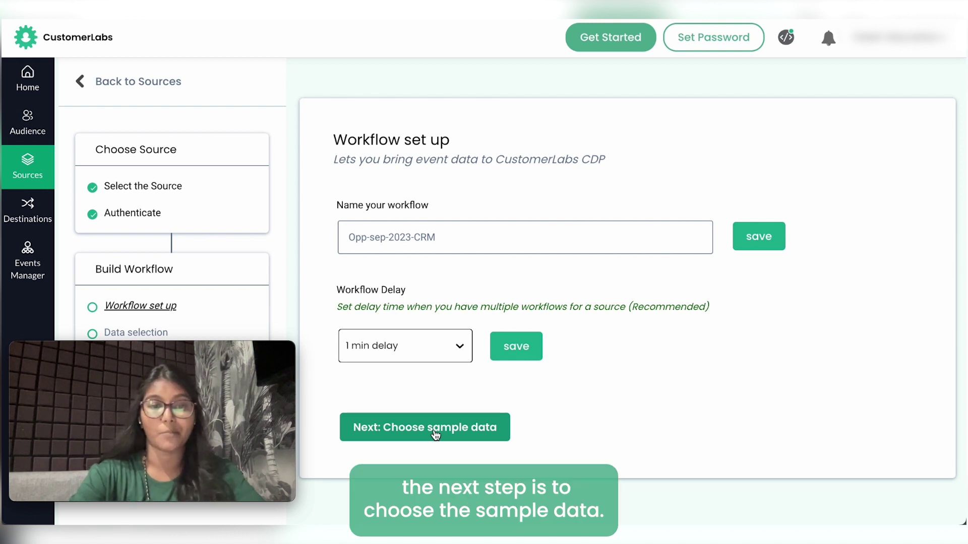
pyautogui.click(434, 429)
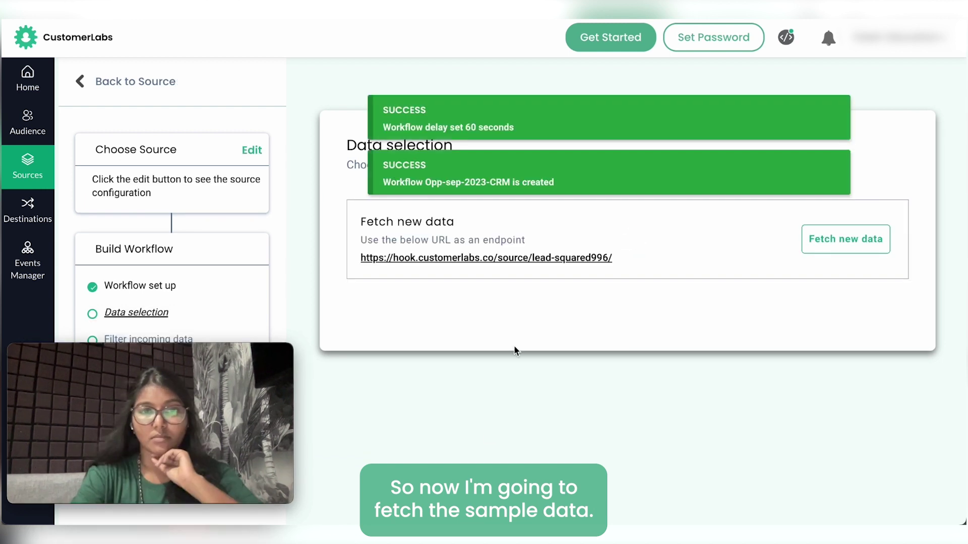
# Fetch new data from the source and look through the incoming sample messages
pyautogui.click(841, 239)
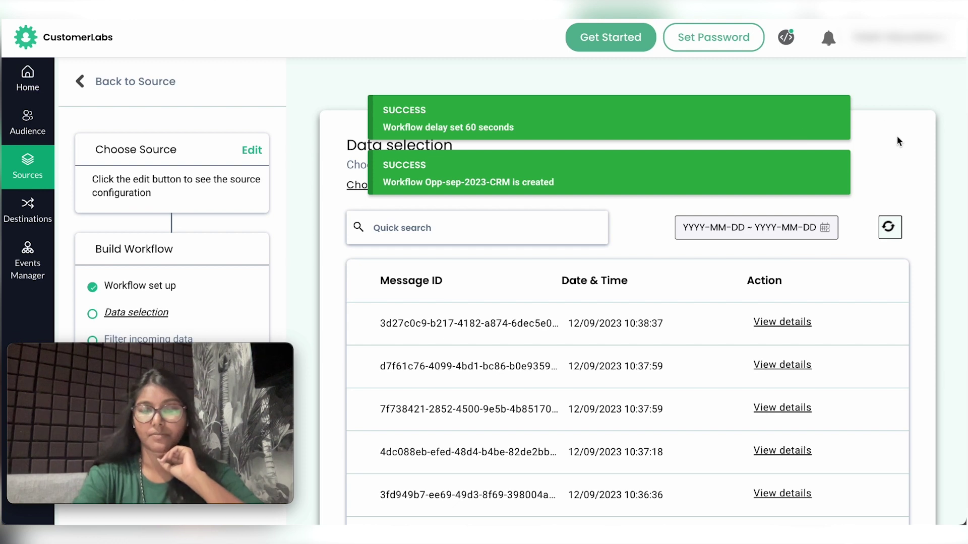
pyautogui.scroll(-3, 700, 478)
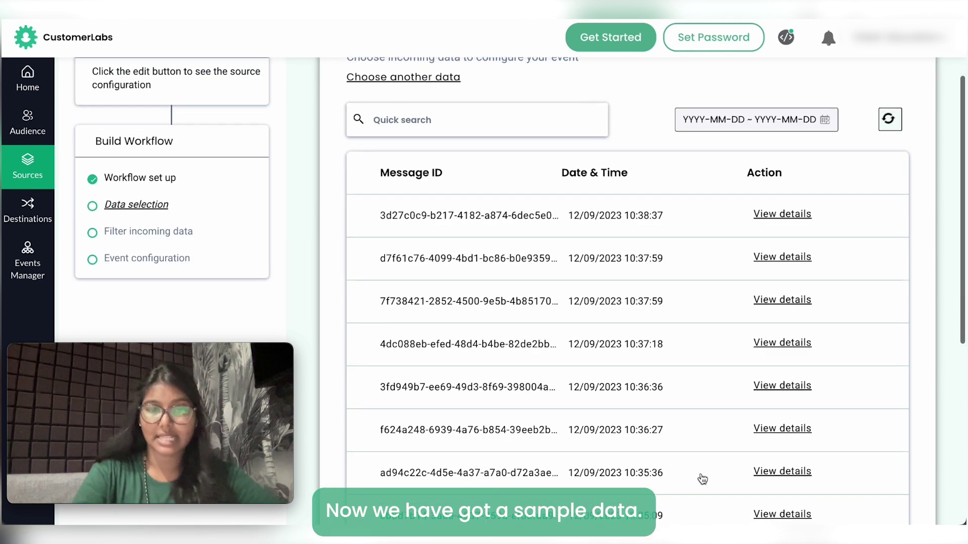
pyautogui.scroll(3, 698, 471)
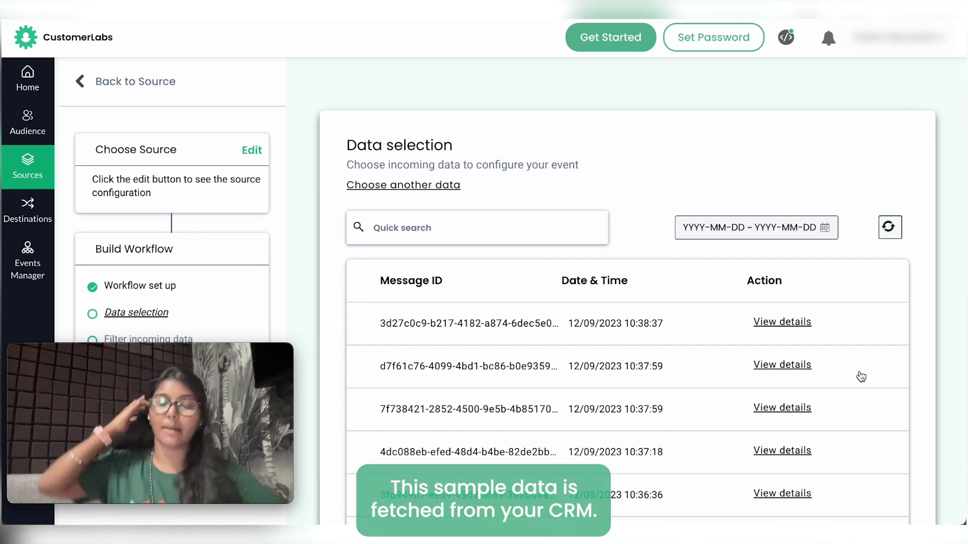
pyautogui.scroll(-3, 861, 406)
pyautogui.scroll(-2, 861, 406)
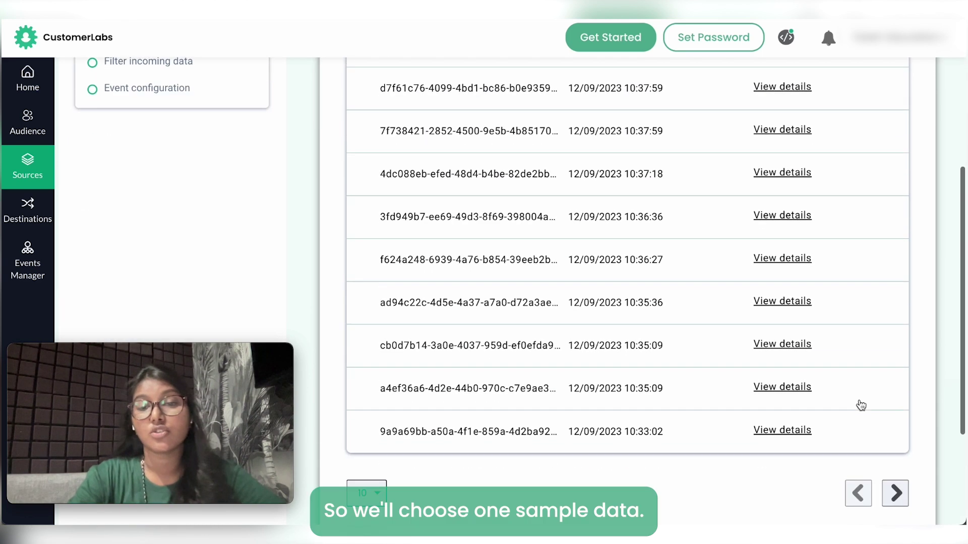
# Review the details of the cb0d7b14 message from 12/09/2023 10:35:09, select it as the sample and continue to data filtering
pyautogui.click(782, 342)
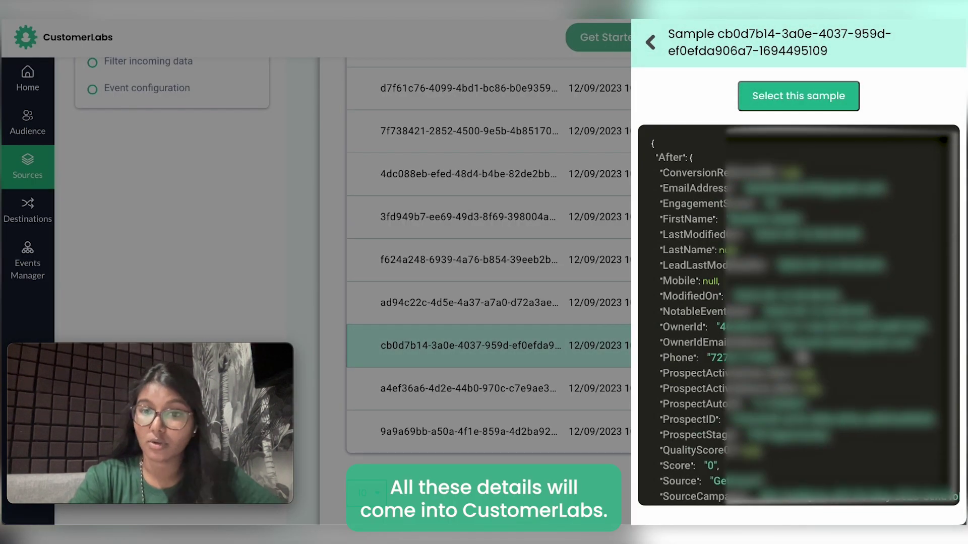
pyautogui.scroll(-4, 801, 316)
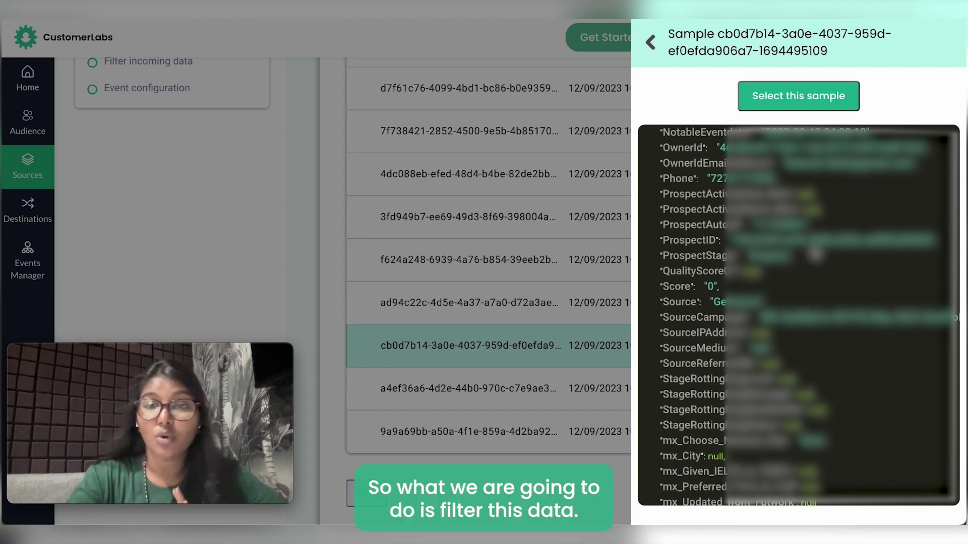
pyautogui.scroll(-4, 802, 316)
pyautogui.scroll(2, 806, 252)
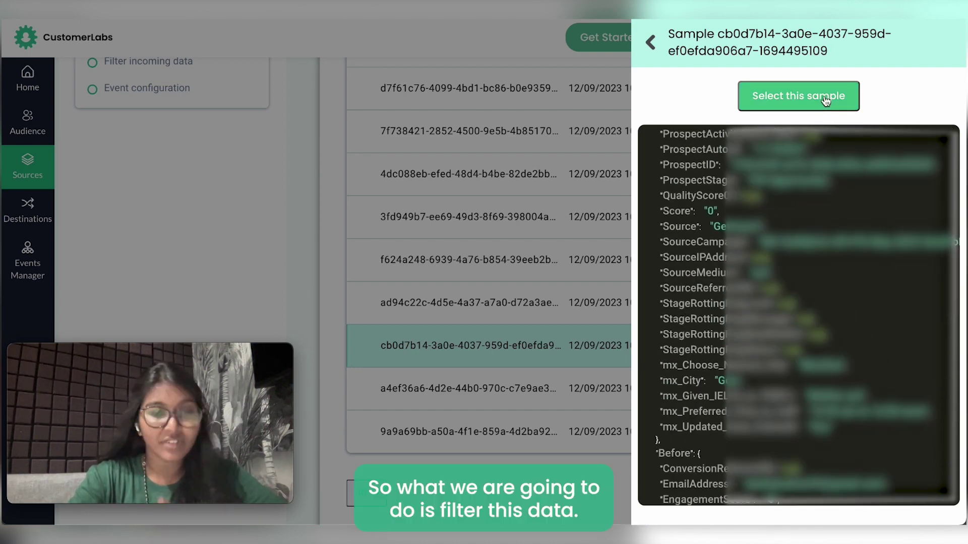
pyautogui.click(825, 101)
pyautogui.scroll(-4, 485, 406)
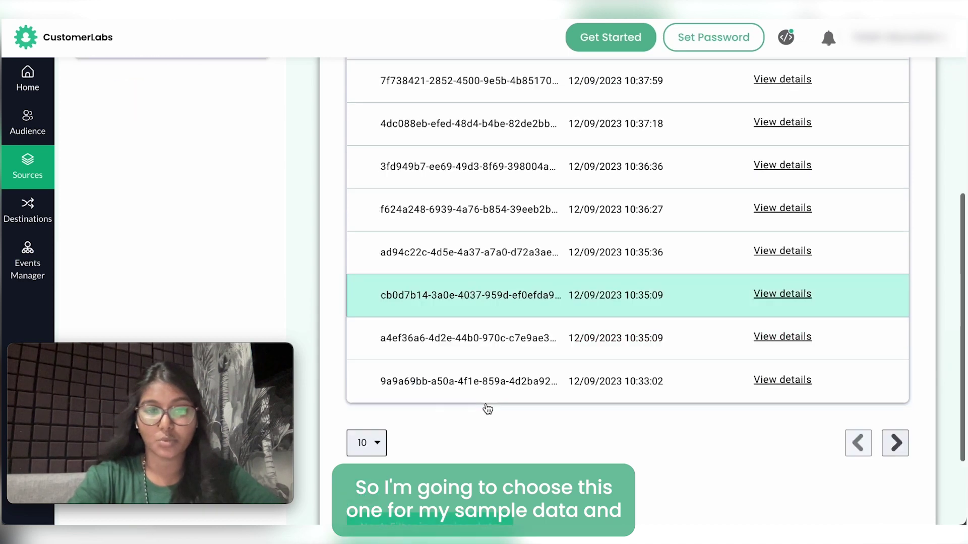
pyautogui.click(460, 418)
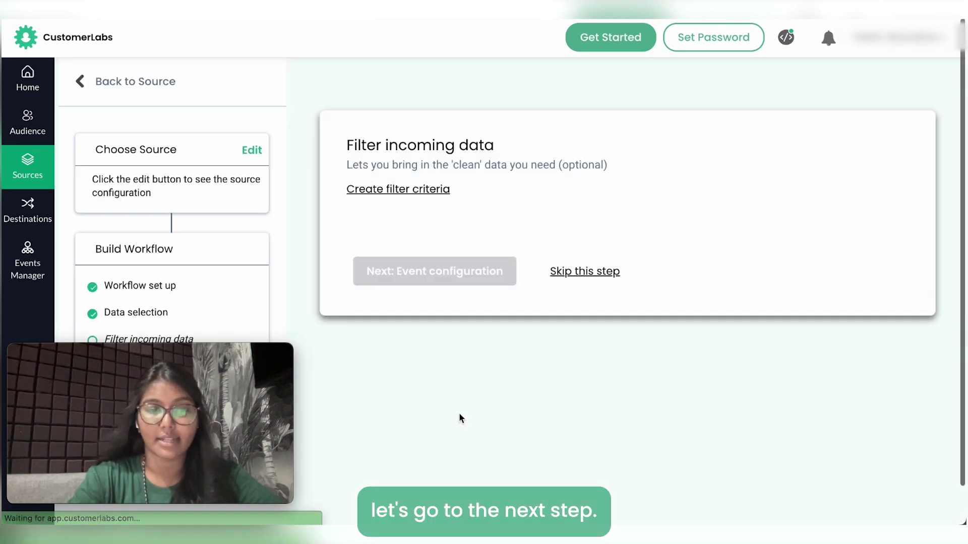
# Create a filter criterion that continues only if After__ProspectStage has Text Contains "opportunity Cold"
pyautogui.click(415, 189)
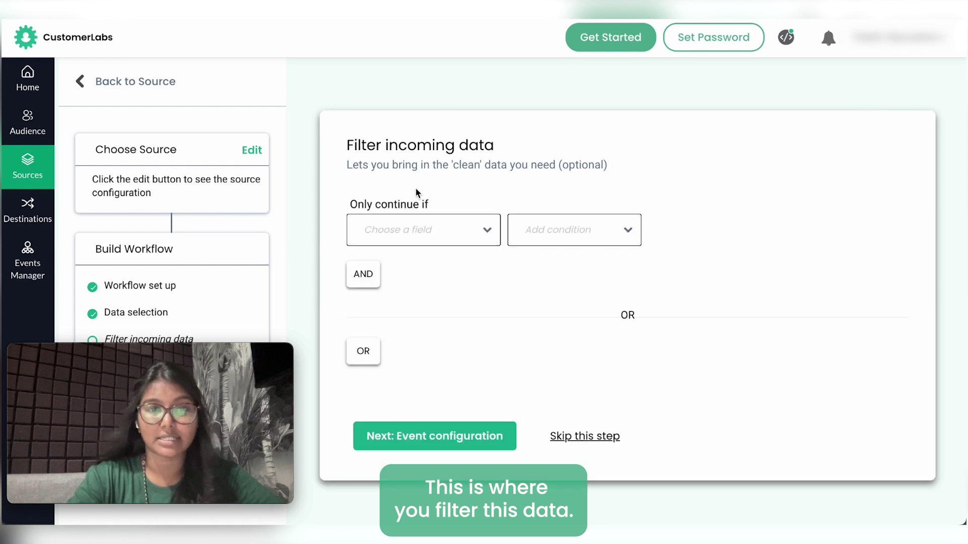
pyautogui.click(394, 233)
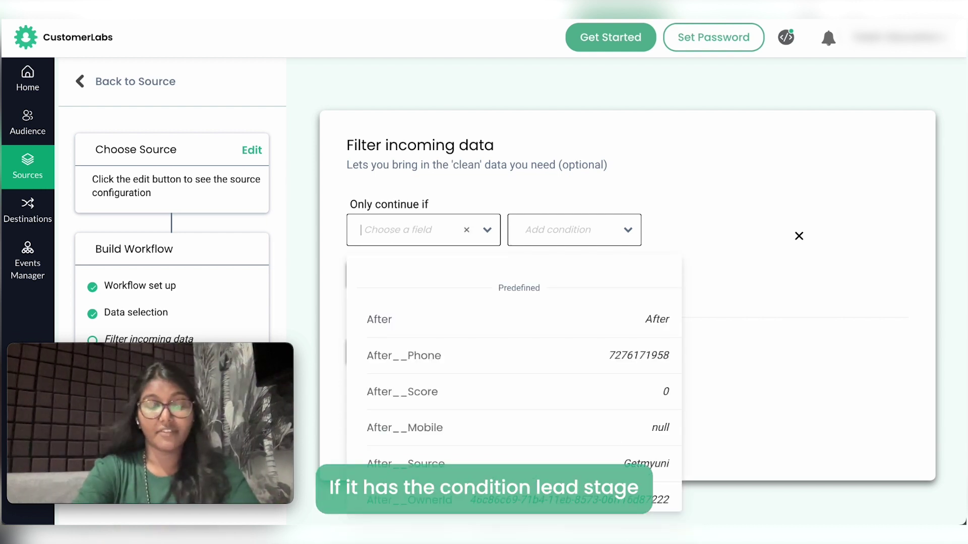
pyautogui.write('age')
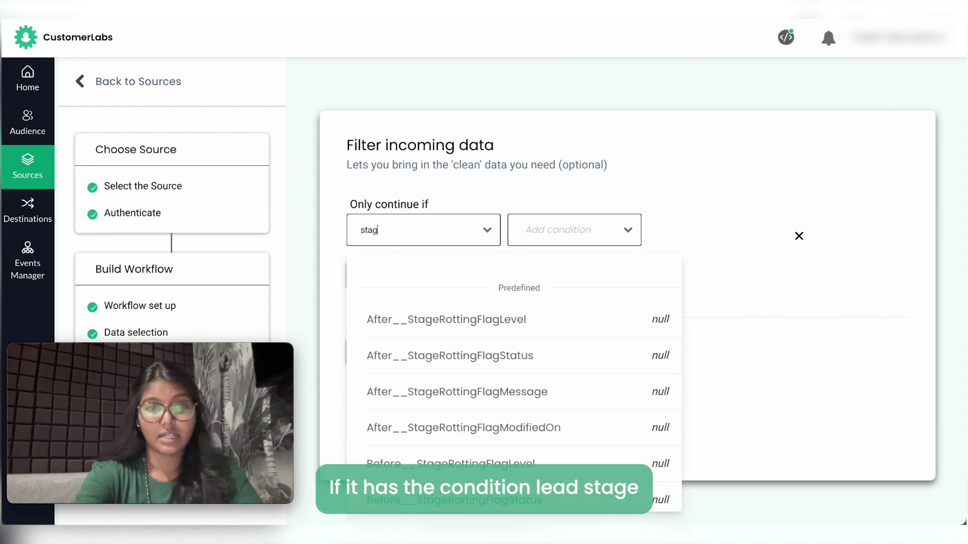
pyautogui.scroll(-3, 469, 363)
pyautogui.click(534, 435)
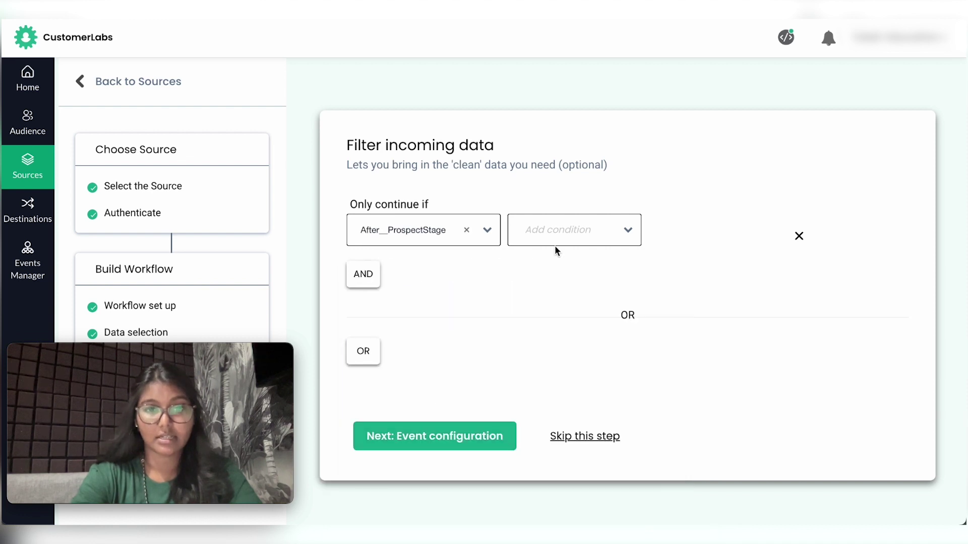
pyautogui.click(561, 226)
pyautogui.click(558, 287)
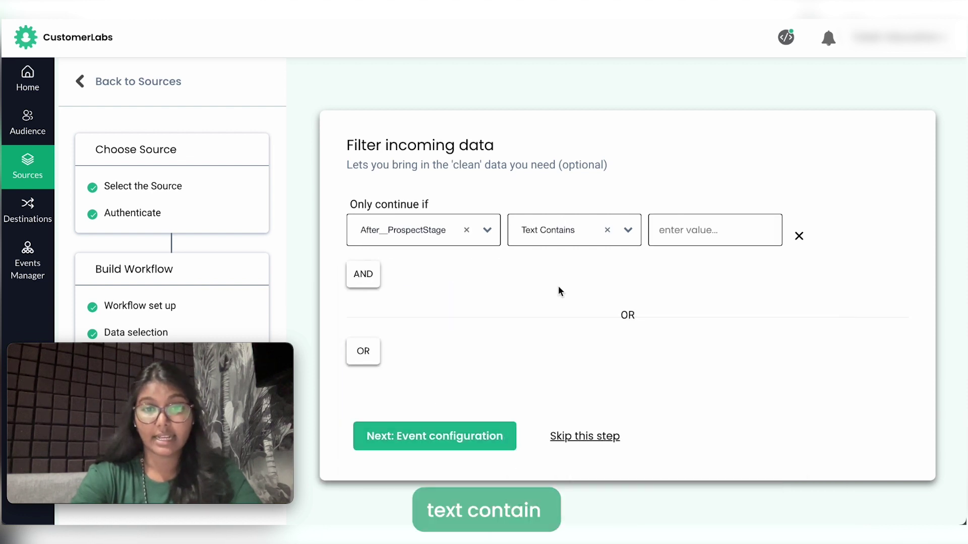
pyautogui.click(670, 225)
pyautogui.write('oppo')
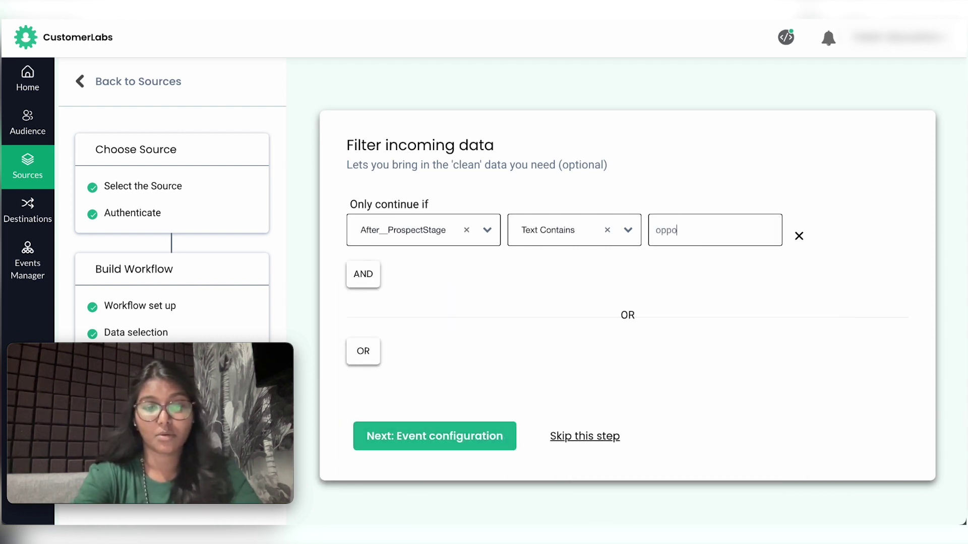
pyautogui.write('rtunity Cold')
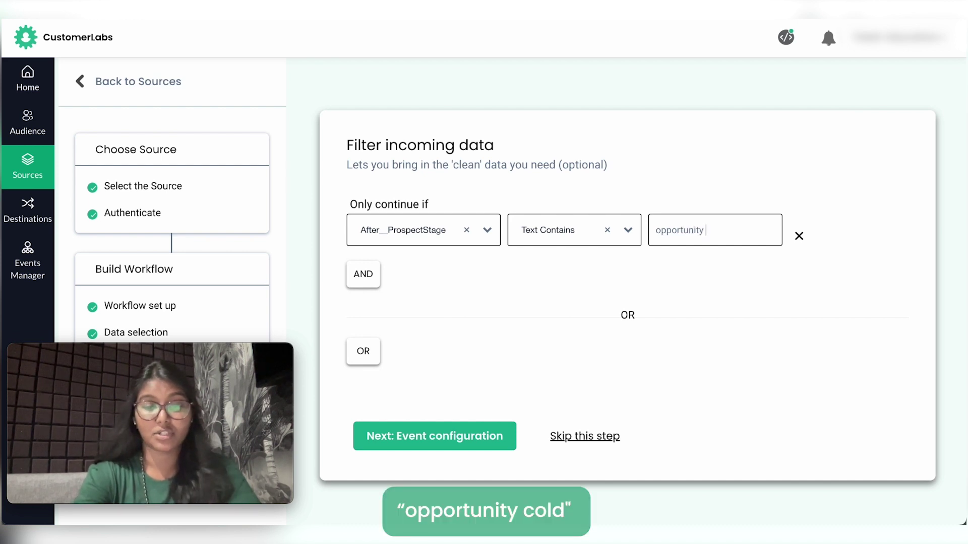
# Add an OR filter condition where After__ProspectStage has Text Contains "Opportunity"
pyautogui.click(365, 355)
pyautogui.click(401, 389)
pyautogui.write('stag')
pyautogui.scroll(-3, 429, 398)
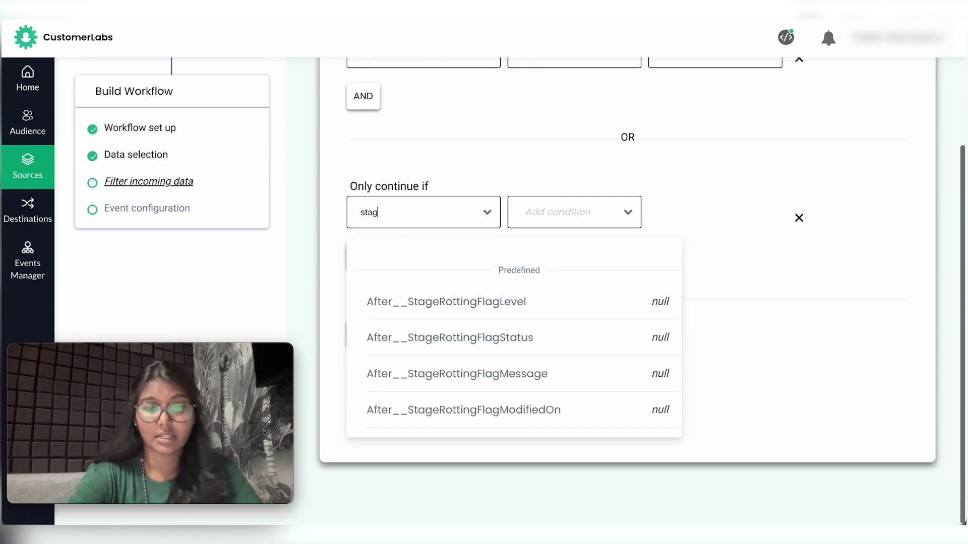
pyautogui.scroll(-3, 472, 408)
pyautogui.click(531, 370)
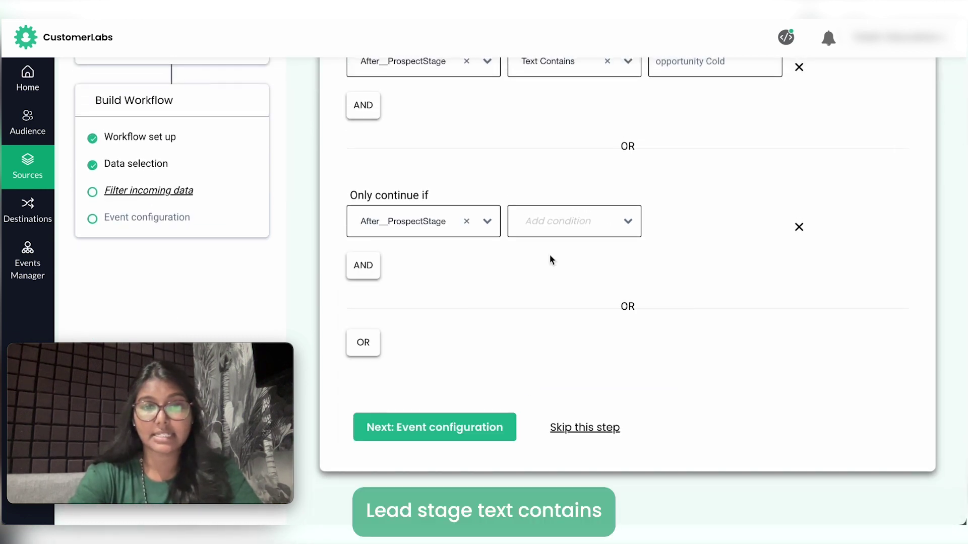
pyautogui.click(549, 224)
pyautogui.write('text')
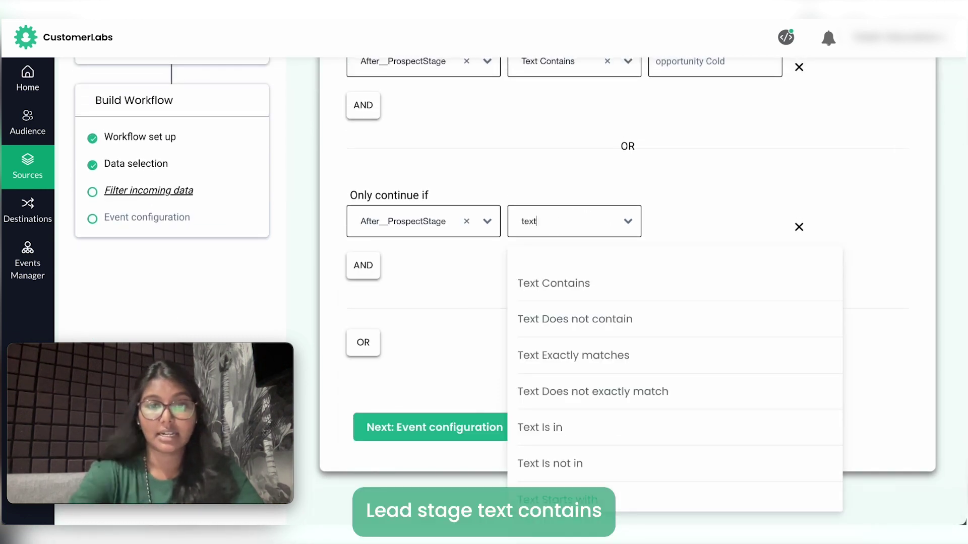
pyautogui.click(575, 283)
pyautogui.write('Op')
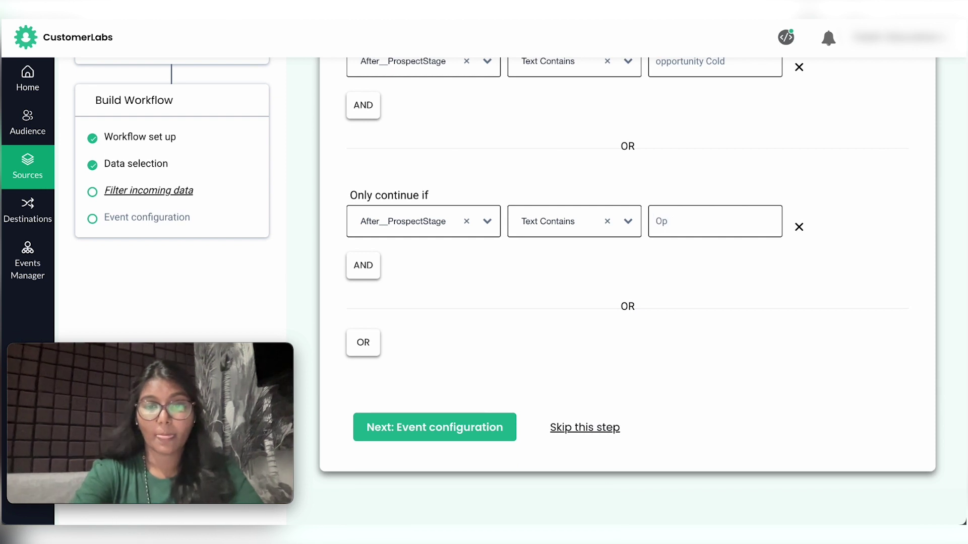
pyautogui.write('portunity')
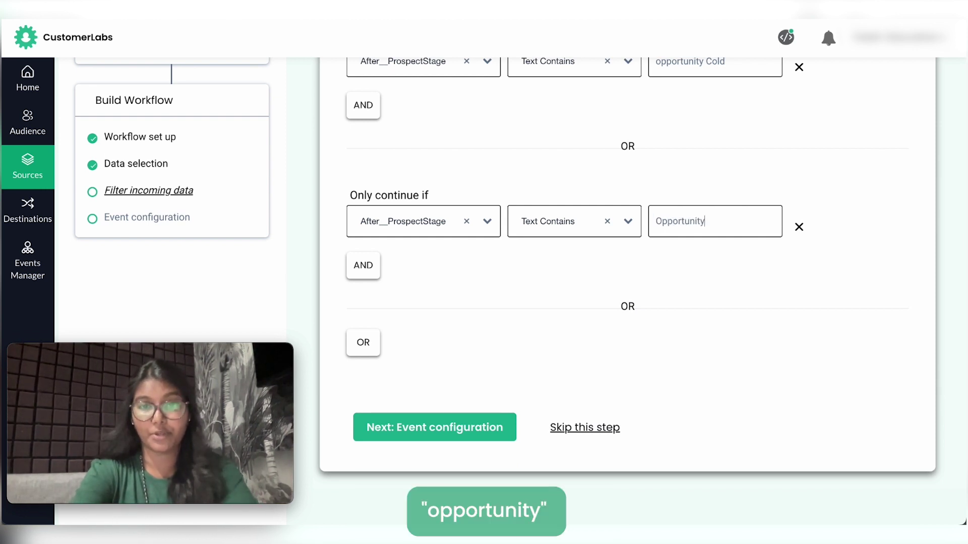
# Add another OR filter condition where After__ProspectStage has Text Contains "Opportunity Strong"
pyautogui.click(364, 342)
pyautogui.click(381, 387)
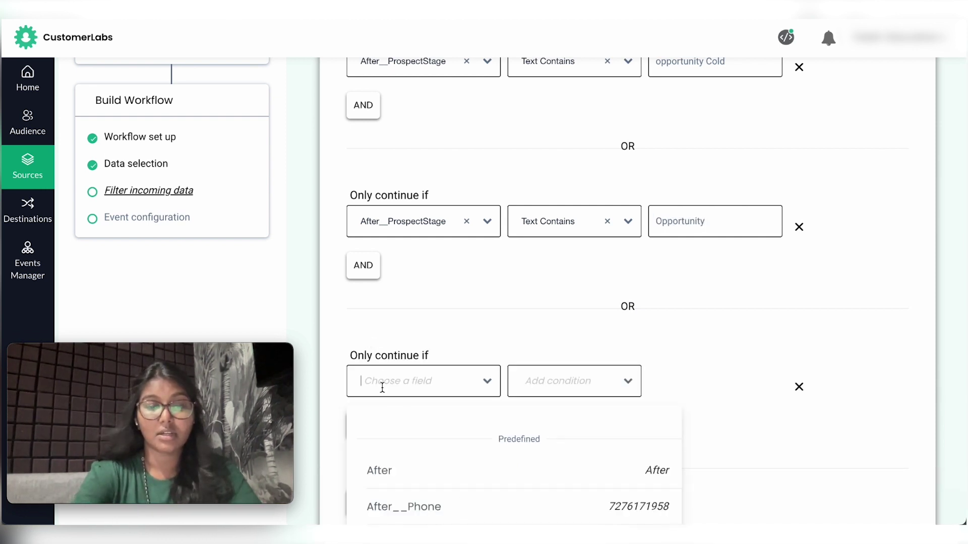
pyautogui.write('stag')
pyautogui.scroll(-5, 494, 407)
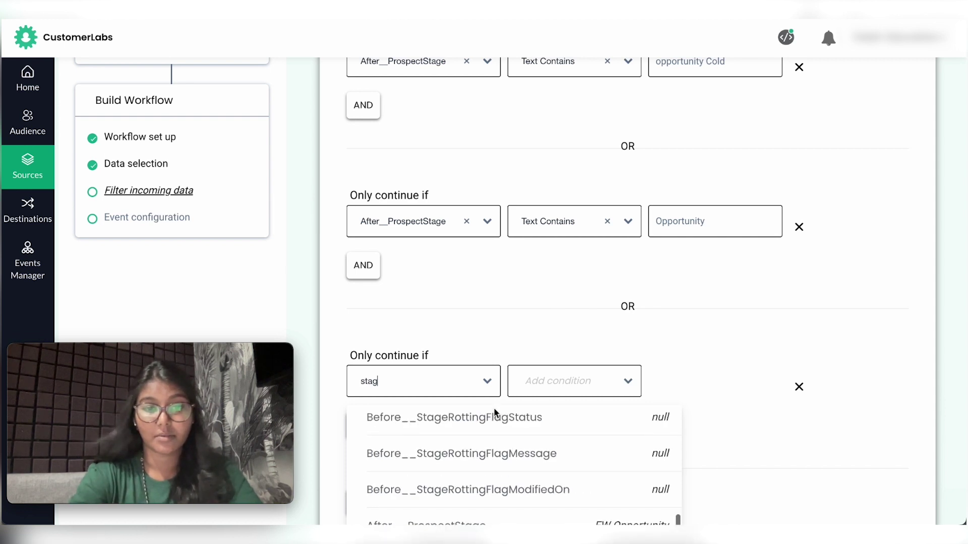
pyautogui.click(530, 359)
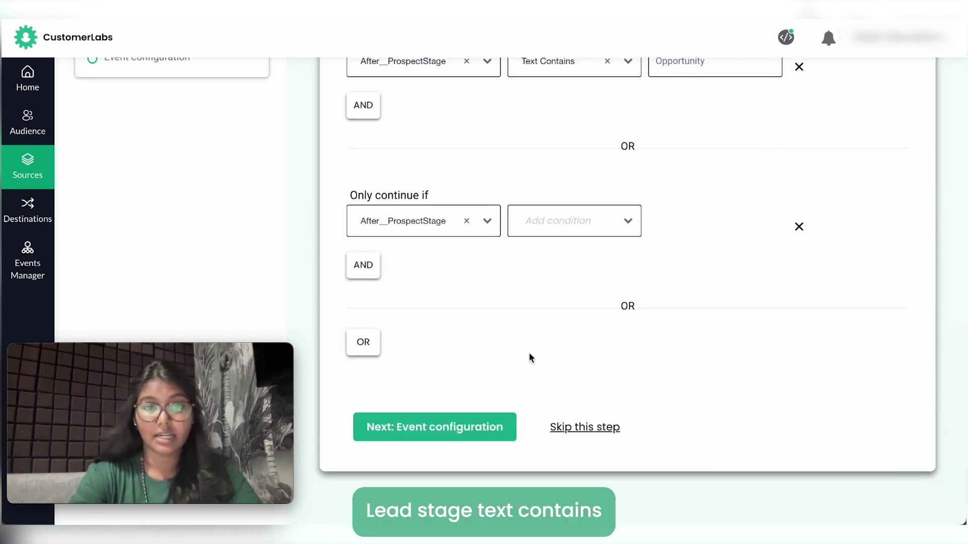
pyautogui.click(549, 231)
pyautogui.write('te')
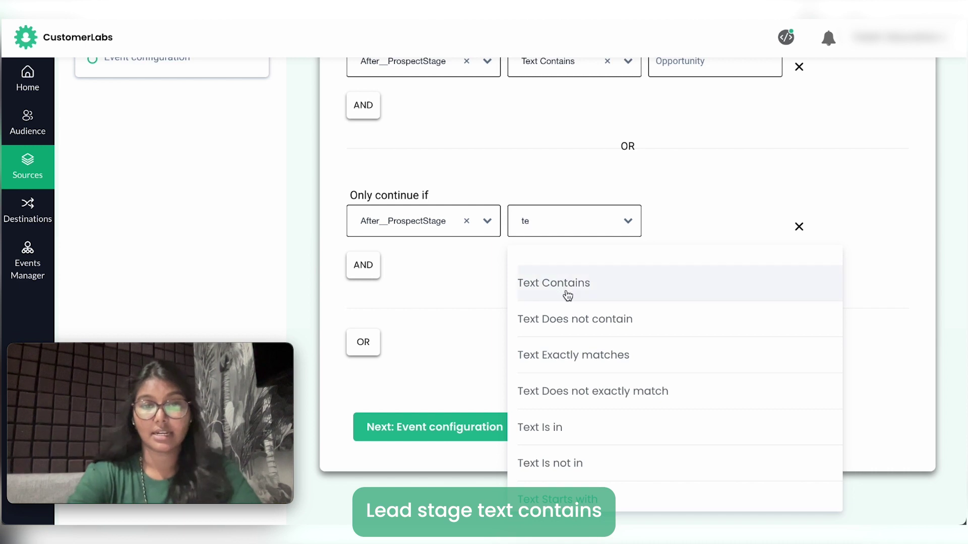
pyautogui.click(540, 285)
pyautogui.click(674, 220)
pyautogui.write('Opp')
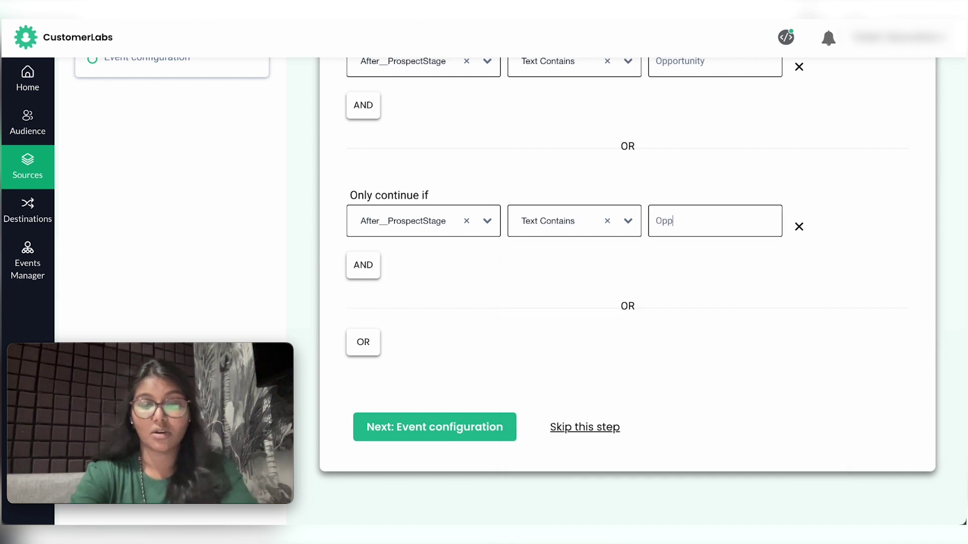
pyautogui.write('ortunity Str')
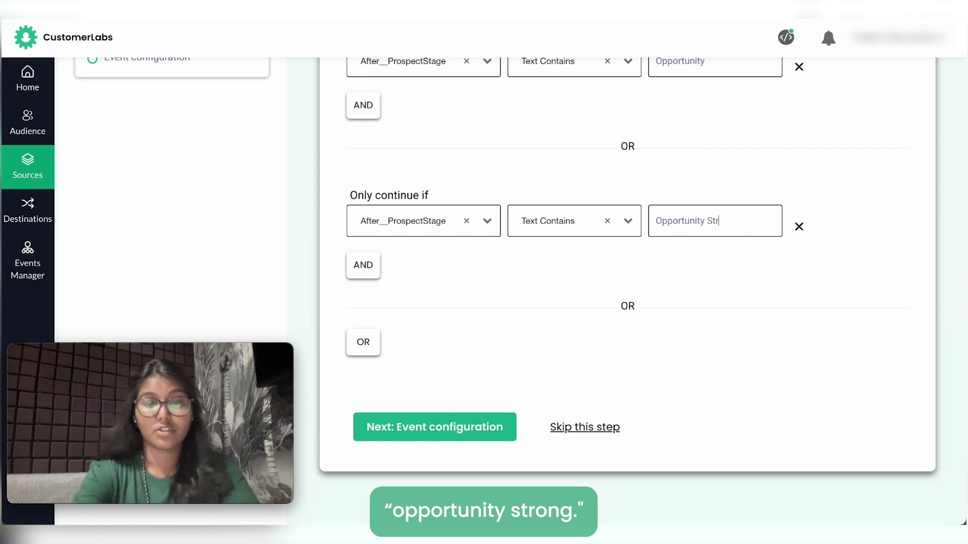
pyautogui.write('ong')
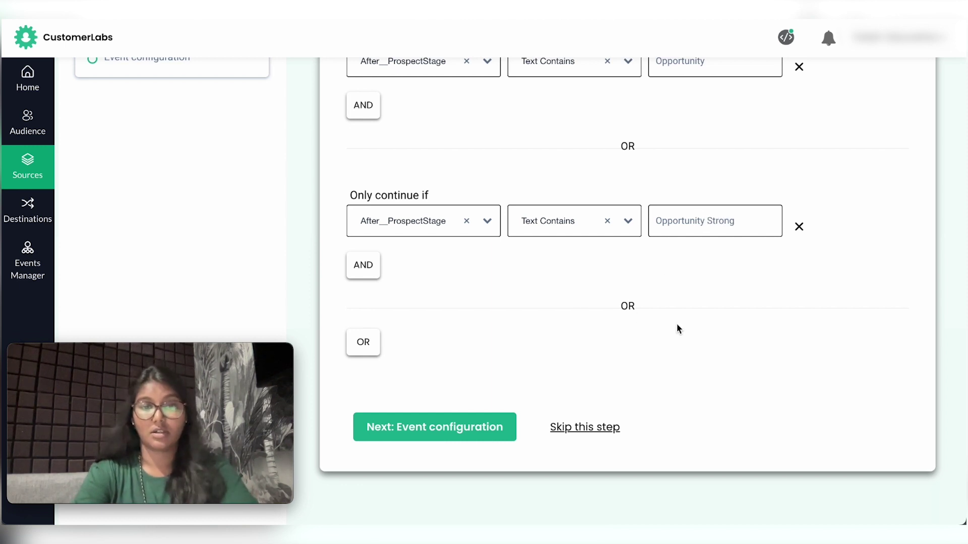
# Review the three prospect stage filter conditions and continue to the event configuration
pyautogui.scroll(4, 679, 325)
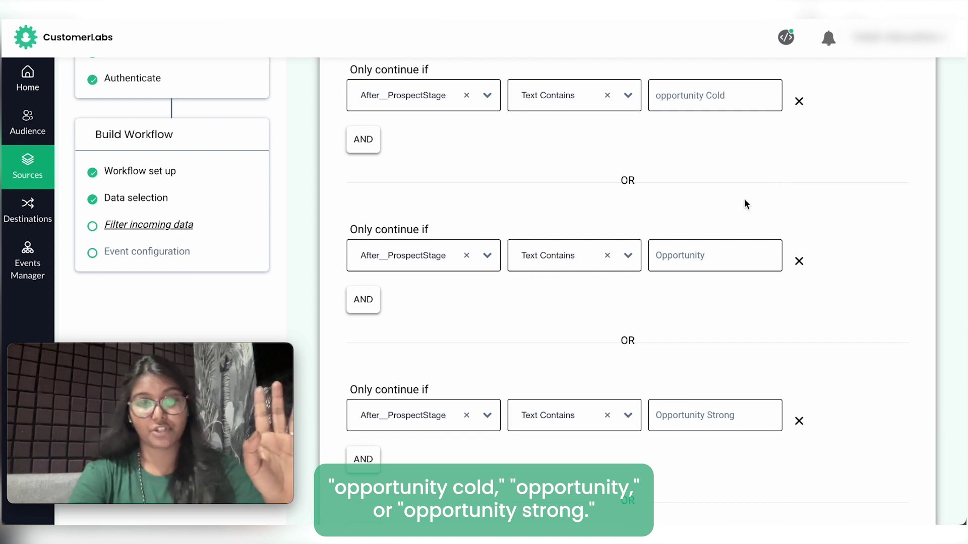
pyautogui.scroll(-4, 712, 345)
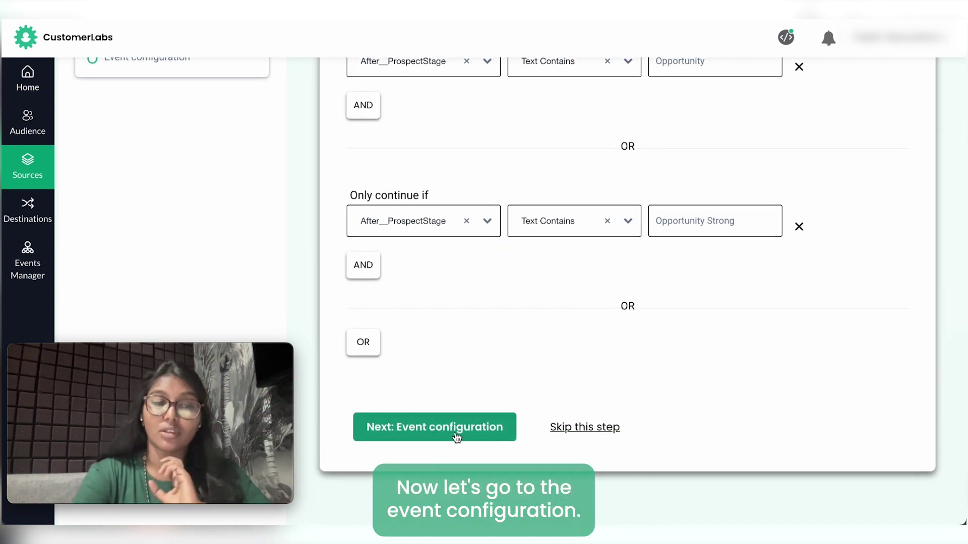
pyautogui.click(456, 435)
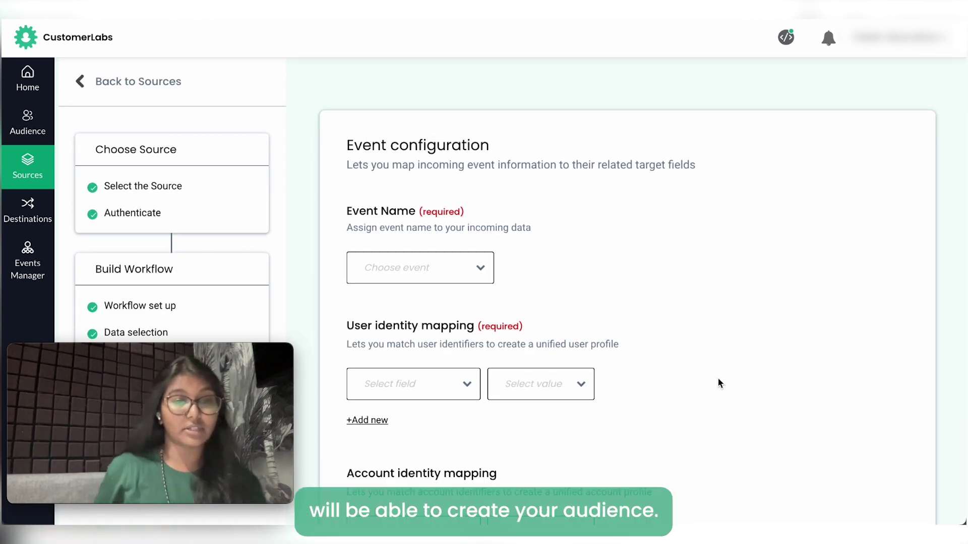
# Set the event type to custom event and name it Opp-Rewarming-FB
pyautogui.click(420, 268)
pyautogui.write('cus')
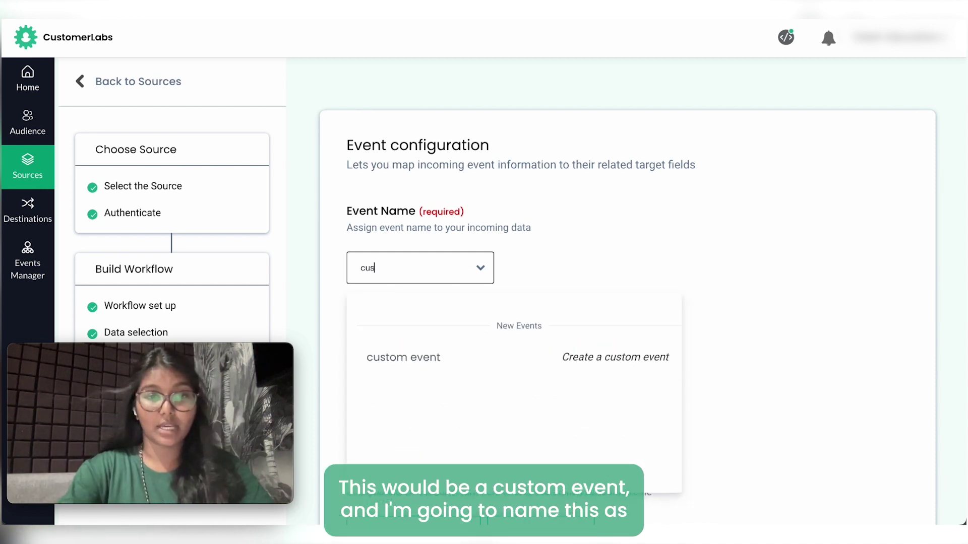
pyautogui.press('Return')
pyautogui.click(535, 272)
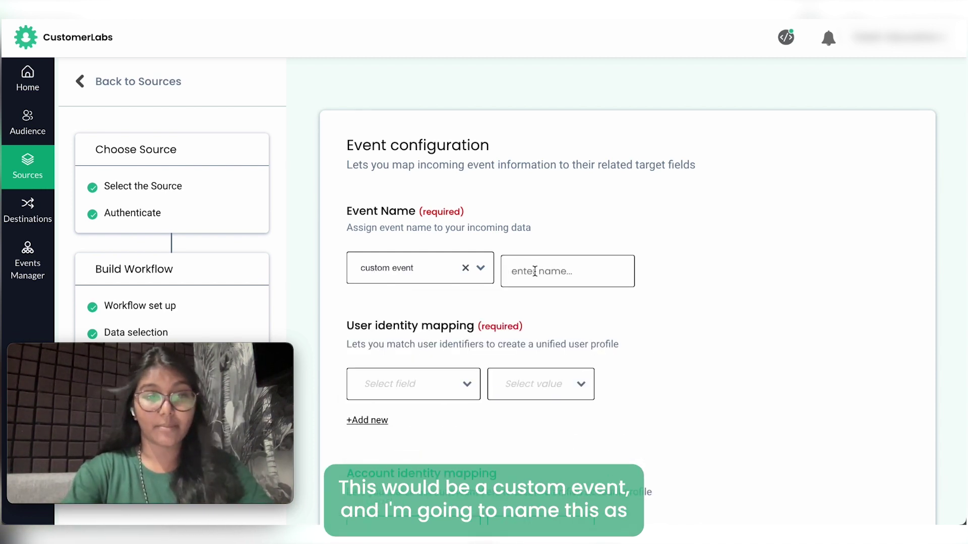
pyautogui.write('Opp')
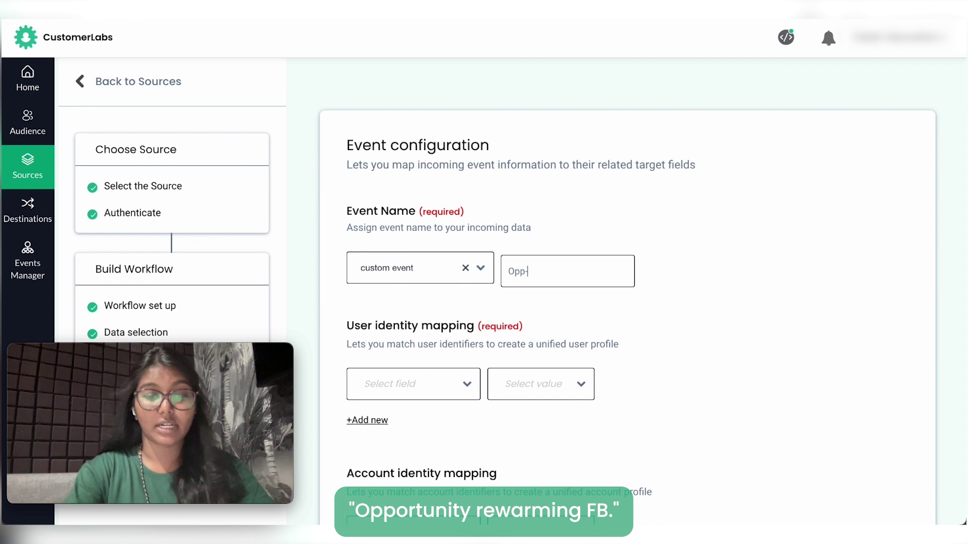
pyautogui.write('-Rewar')
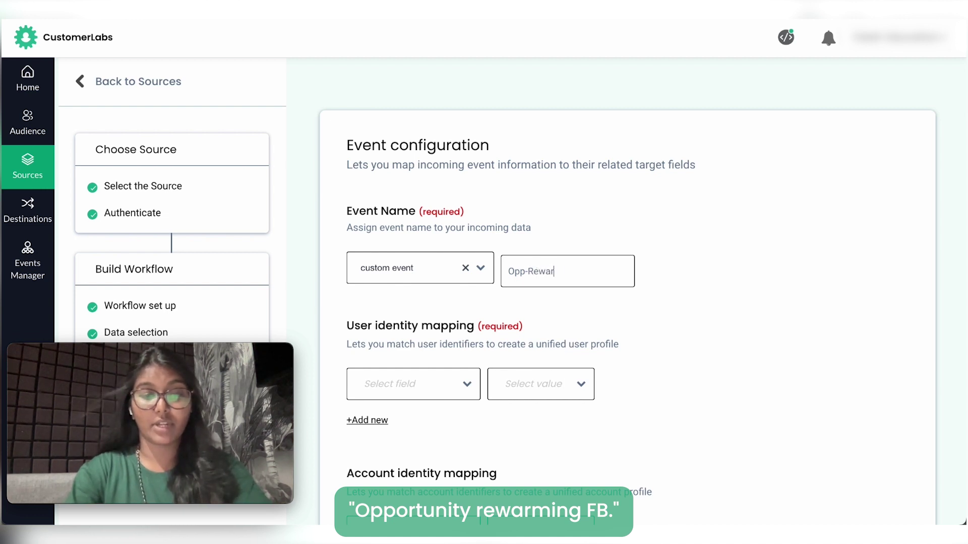
pyautogui.write('ming-FB')
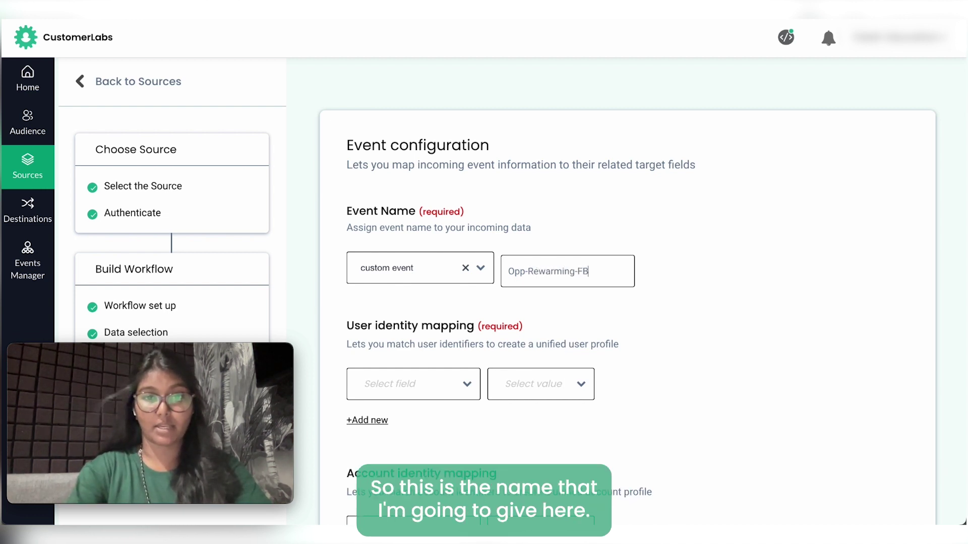
# Map the user identity field identify_by_phone to the incoming After__Phone value
pyautogui.scroll(-2, 421, 211)
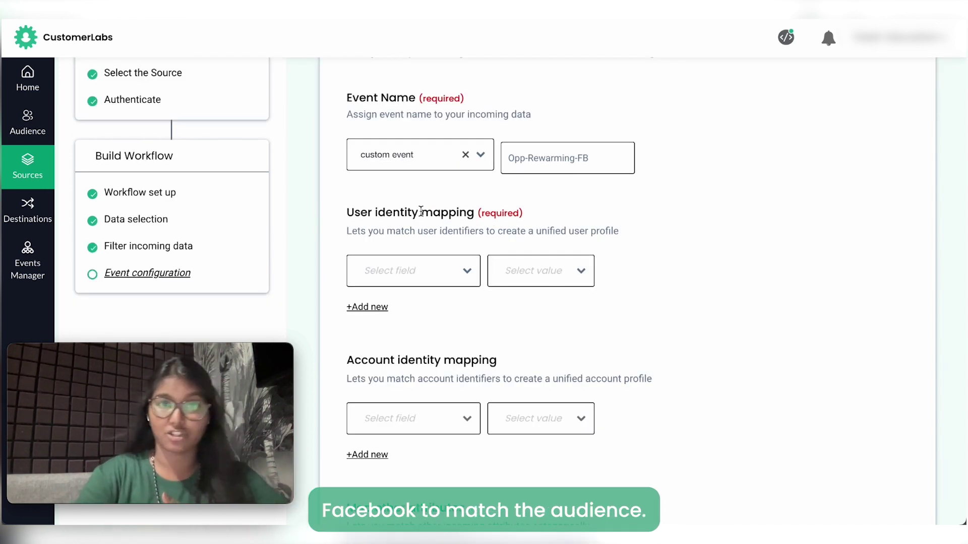
pyautogui.click(424, 276)
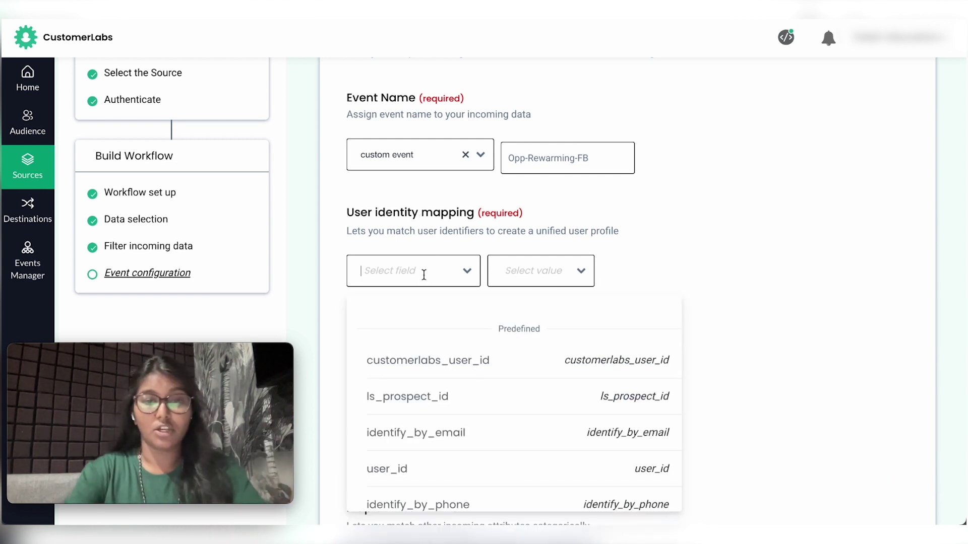
pyautogui.write('phone')
pyautogui.click(466, 356)
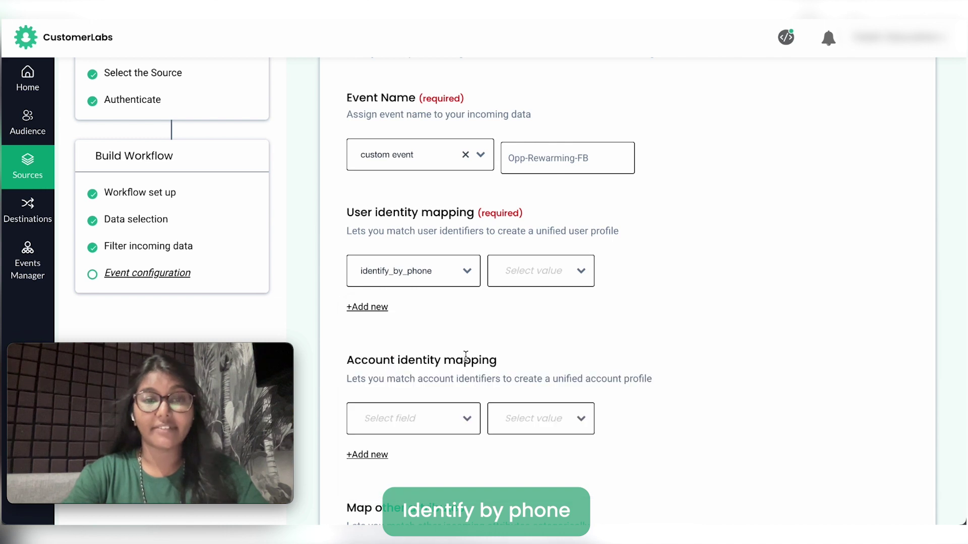
pyautogui.click(534, 258)
pyautogui.write('phon')
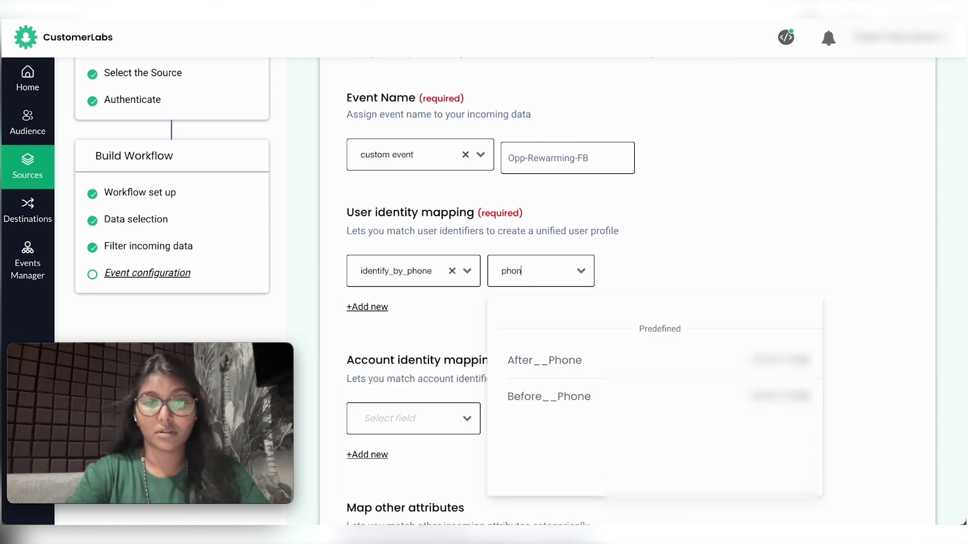
pyautogui.click(572, 365)
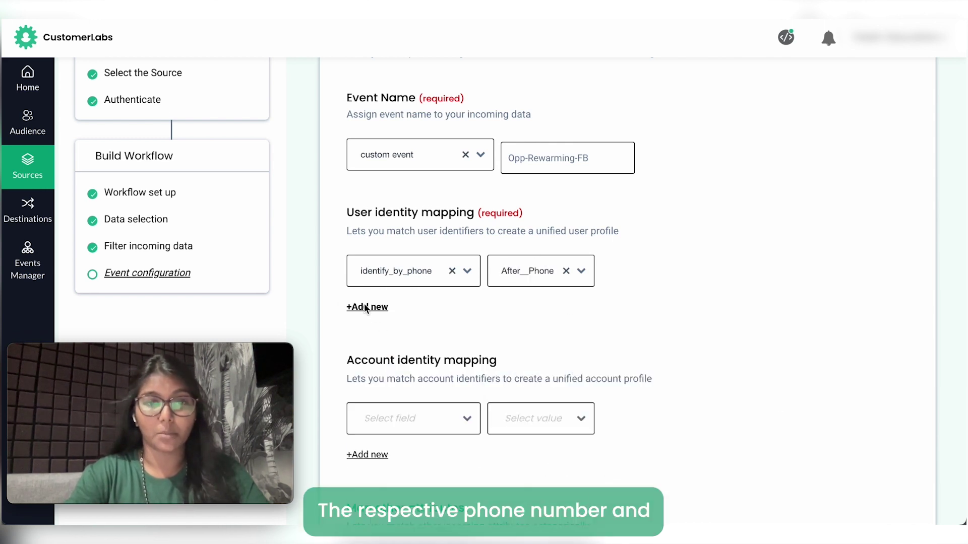
# Add a second user identity mapping that matches identify_by_email to the incoming After__EmailAddress value
pyautogui.click(365, 307)
pyautogui.click(367, 338)
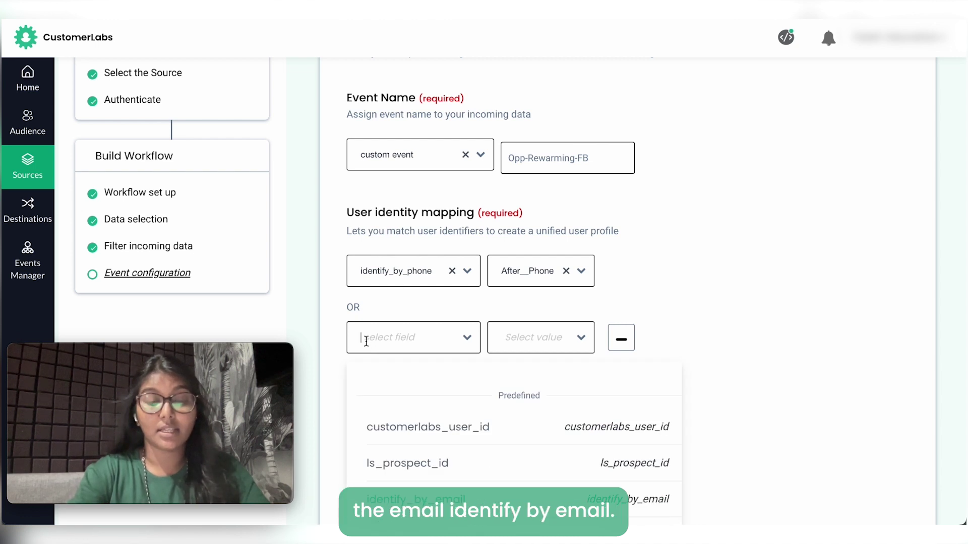
pyautogui.write('emai')
pyautogui.click(383, 425)
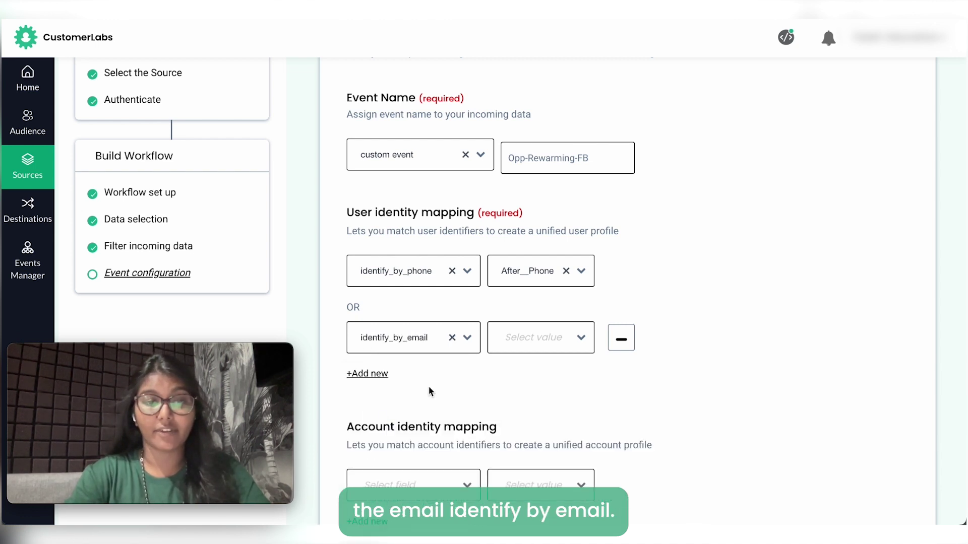
pyautogui.click(506, 338)
pyautogui.write('ema')
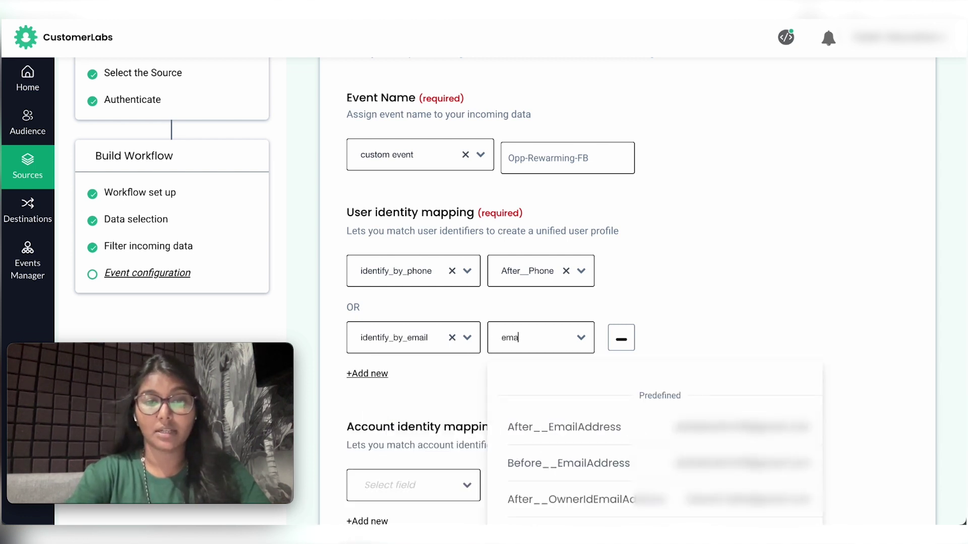
pyautogui.click(554, 427)
# Map user traits first_name, last_name, phone, email and lead_stage to their matching After__ values, with lead_stage taking the prospect stage, and save them
pyautogui.scroll(-6, 630, 391)
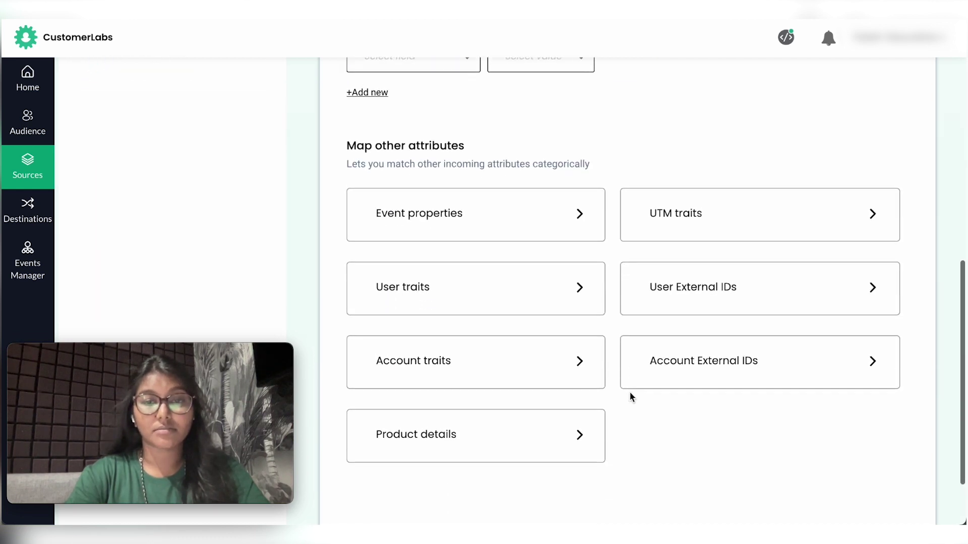
pyautogui.scroll(4, 623, 277)
pyautogui.scroll(-5, 625, 274)
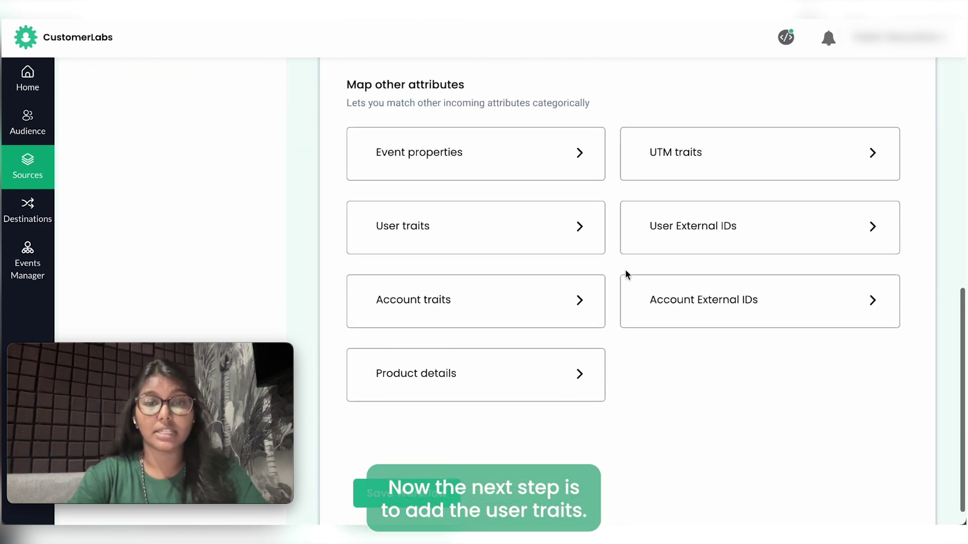
pyautogui.click(462, 207)
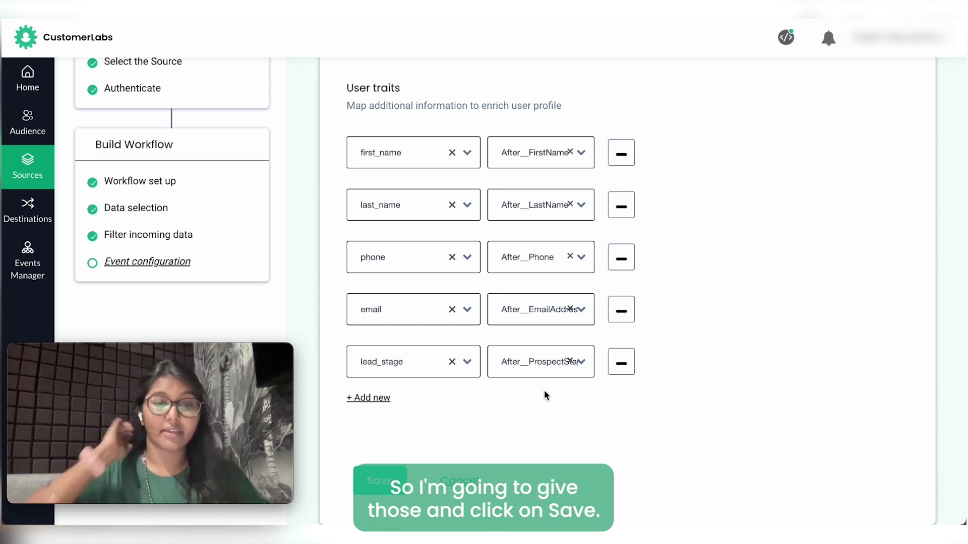
pyautogui.click(381, 481)
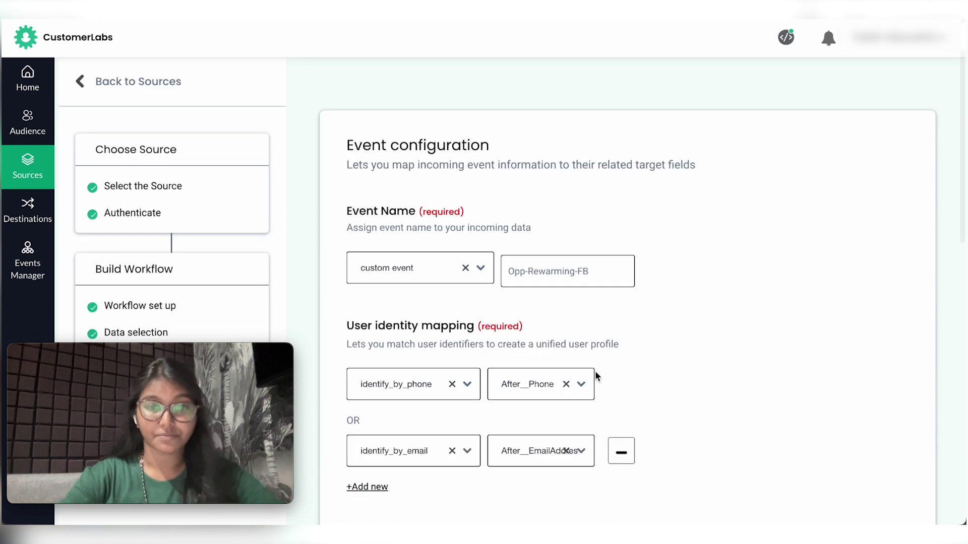
# Save the configured workflow and list the active workflows of the lead_squared source
pyautogui.scroll(-10, 596, 372)
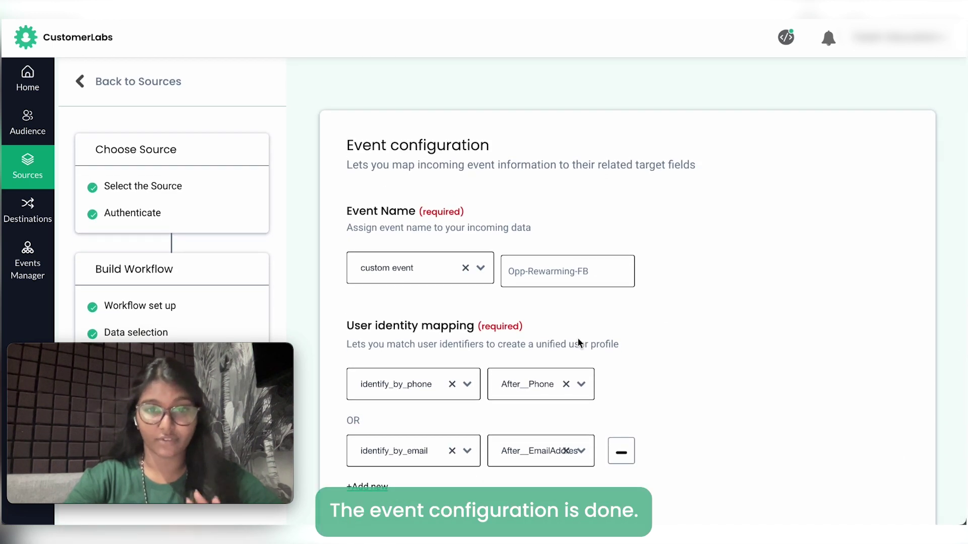
pyautogui.tripleClick(597, 267)
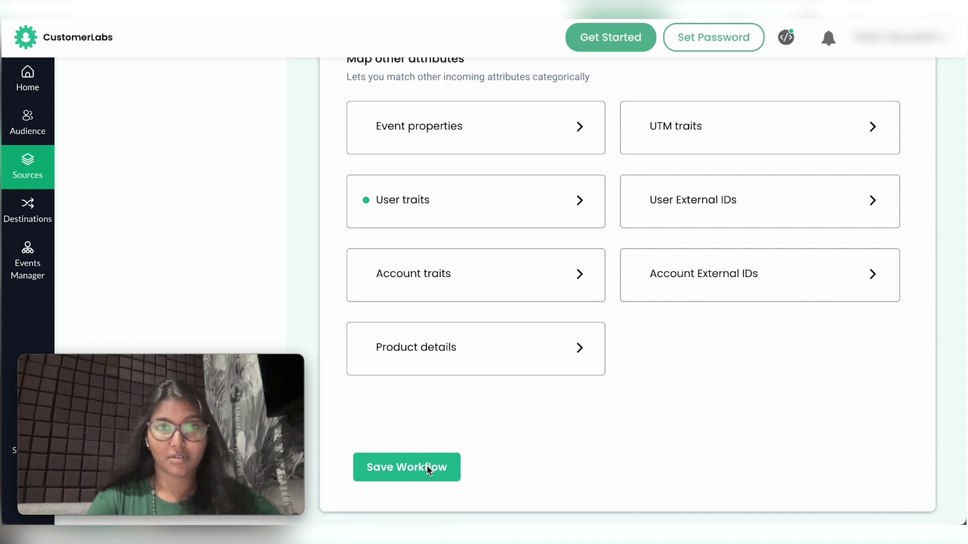
pyautogui.click(428, 467)
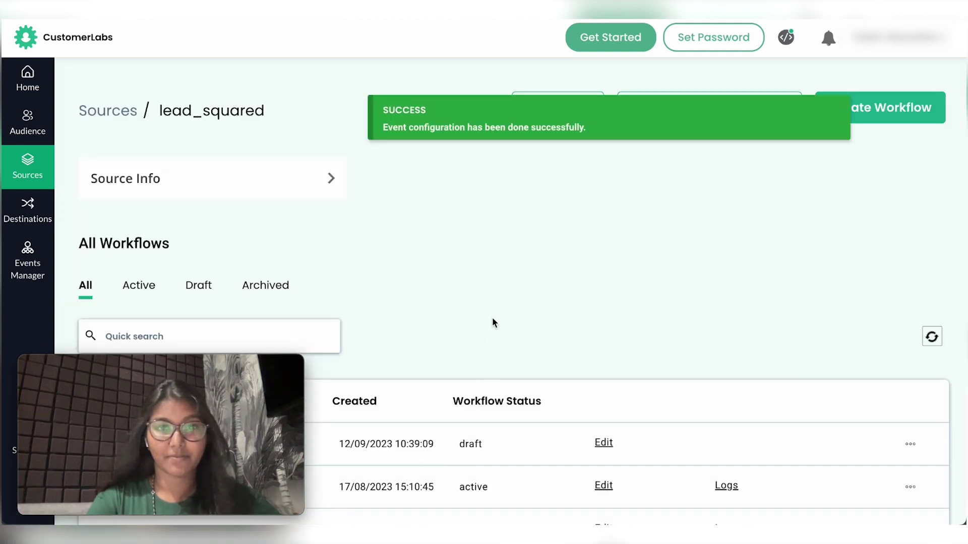
pyautogui.scroll(-5, 503, 293)
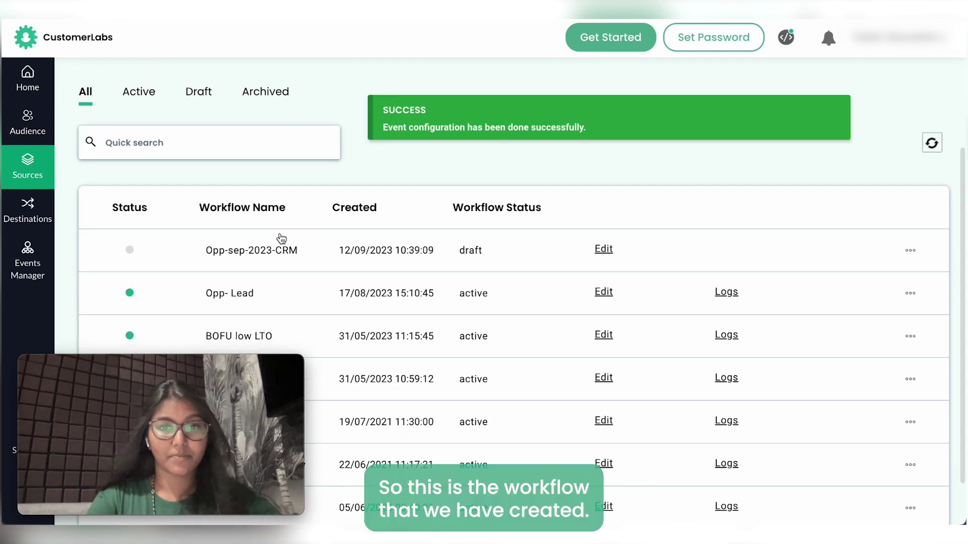
pyautogui.click(143, 95)
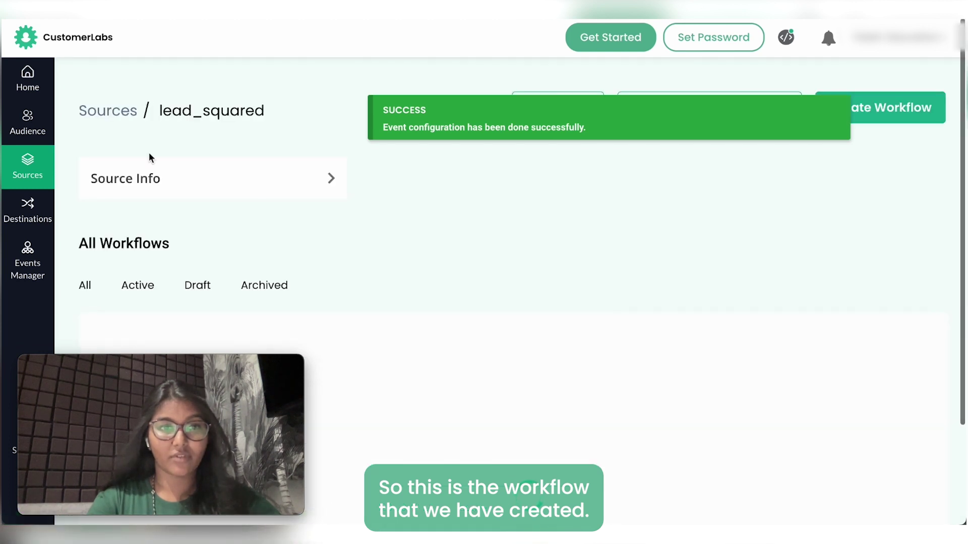
pyautogui.scroll(-3, 152, 196)
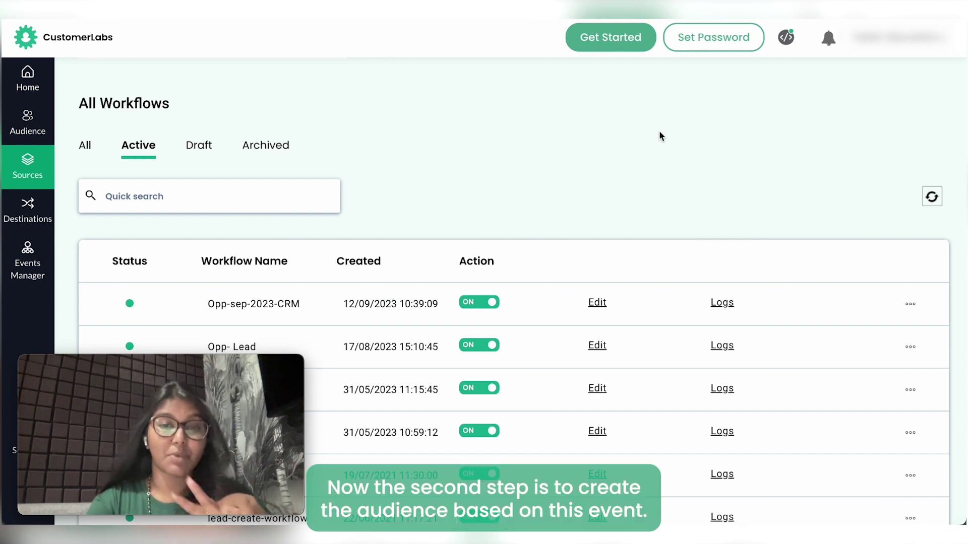
# Start creating a new custom audience in the audience dashboard
pyautogui.click(35, 136)
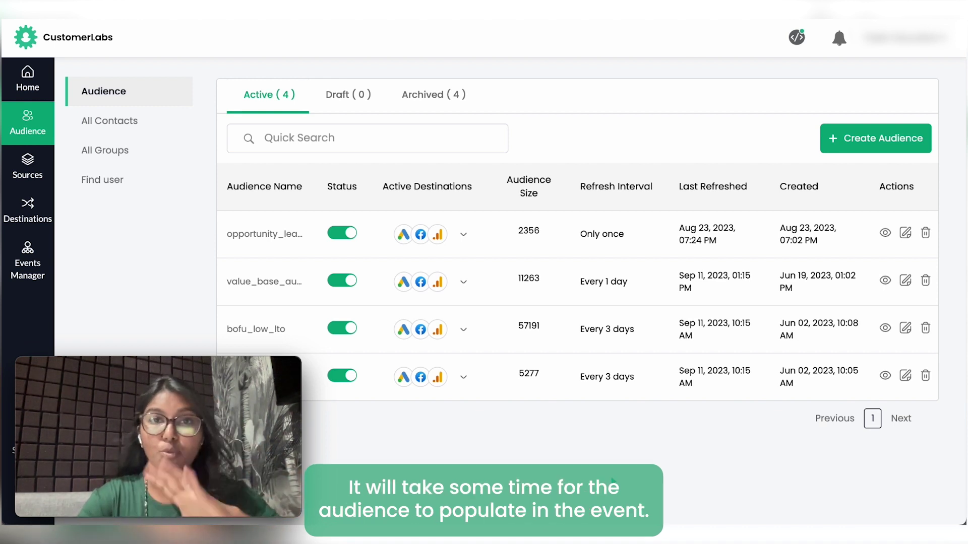
pyautogui.click(871, 142)
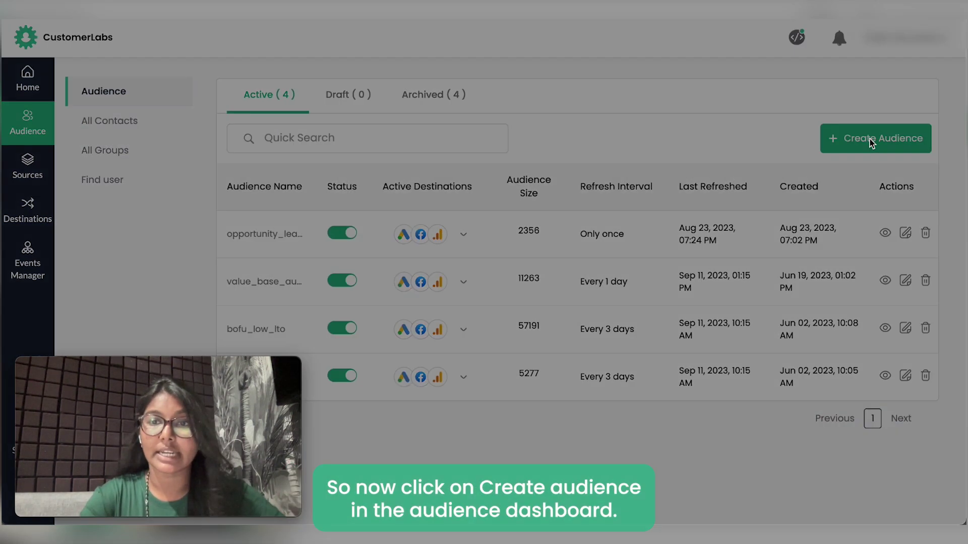
pyautogui.click(450, 188)
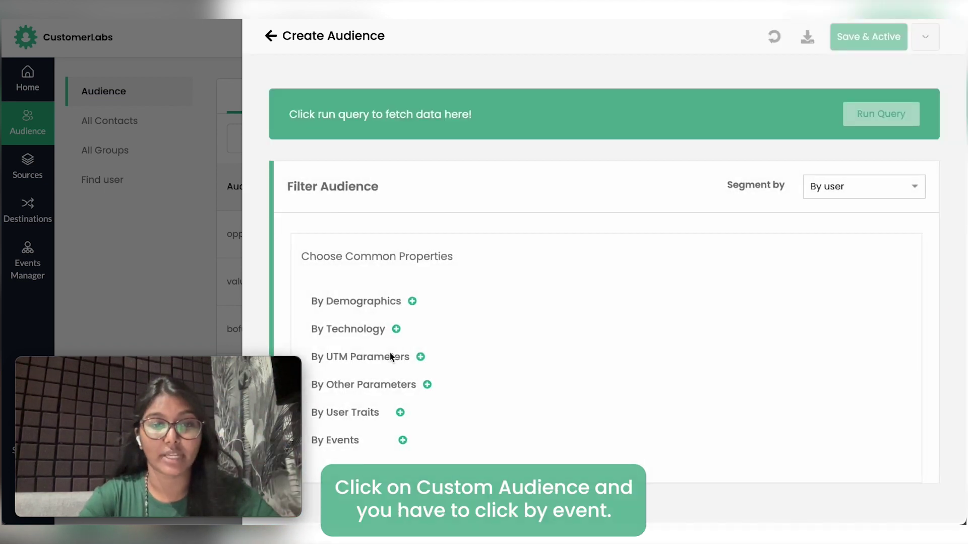
# Add an event filter to the audience and set its event to Opportunity
pyautogui.click(402, 441)
pyautogui.scroll(-3, 600, 296)
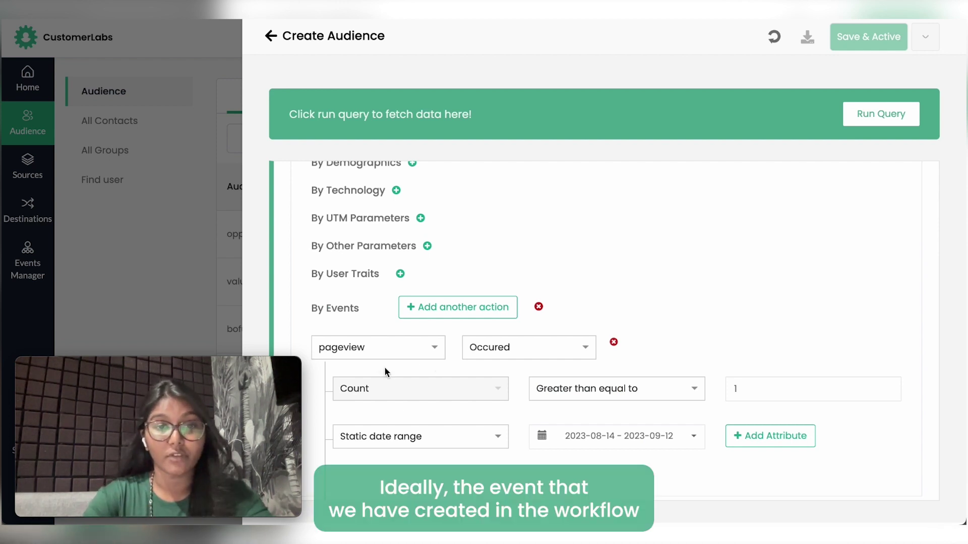
pyautogui.click(401, 346)
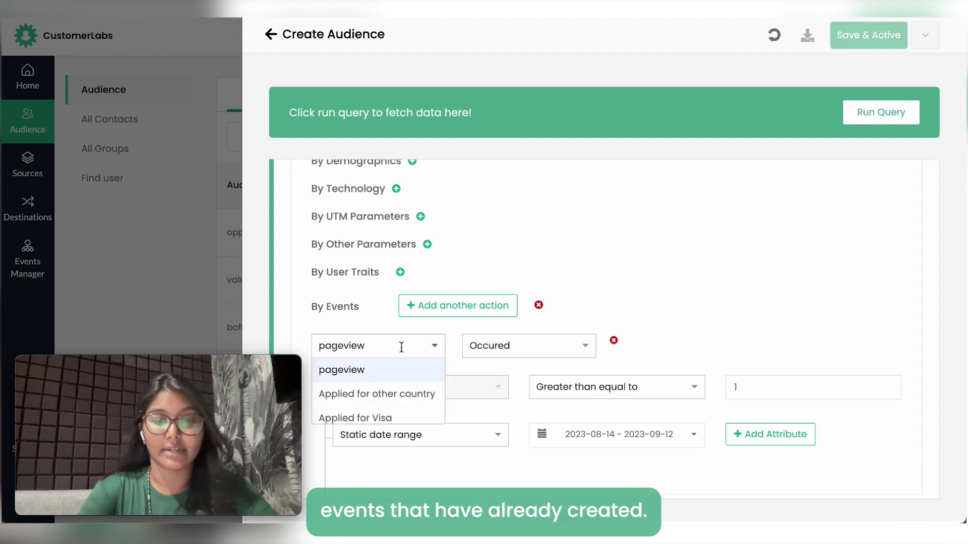
pyautogui.write('opp')
pyautogui.click(389, 394)
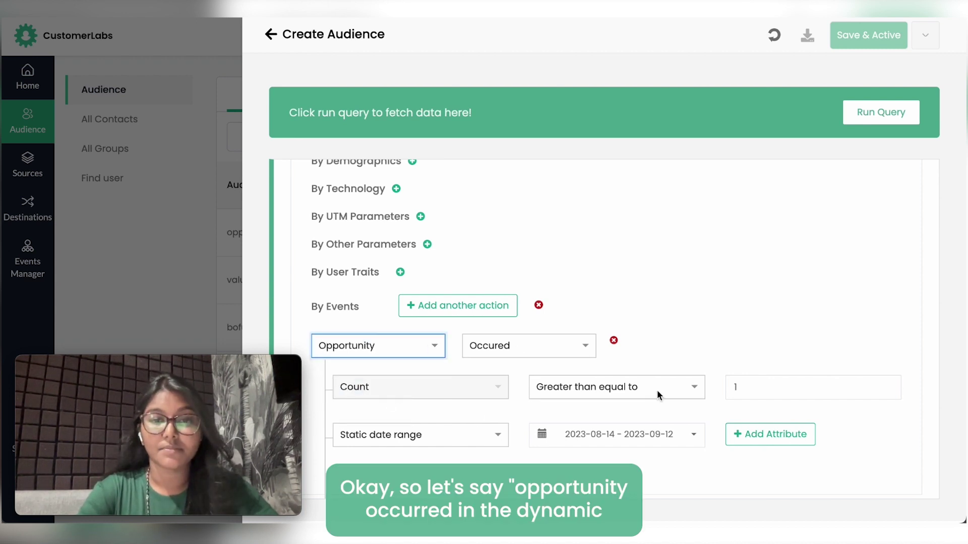
# Set the event's date range to Dynamic - in the last 180 days and run the audience query
pyautogui.click(474, 436)
pyautogui.click(383, 482)
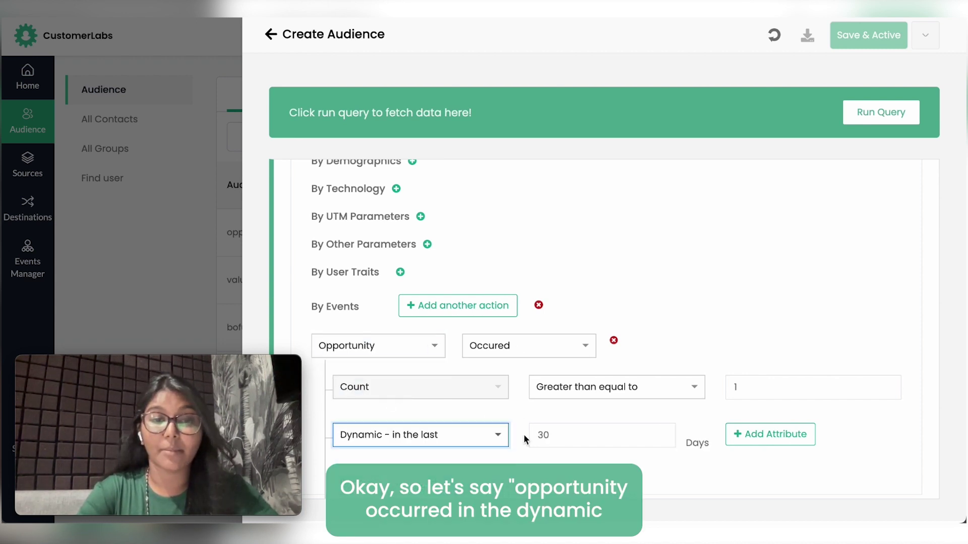
pyautogui.doubleClick(565, 435)
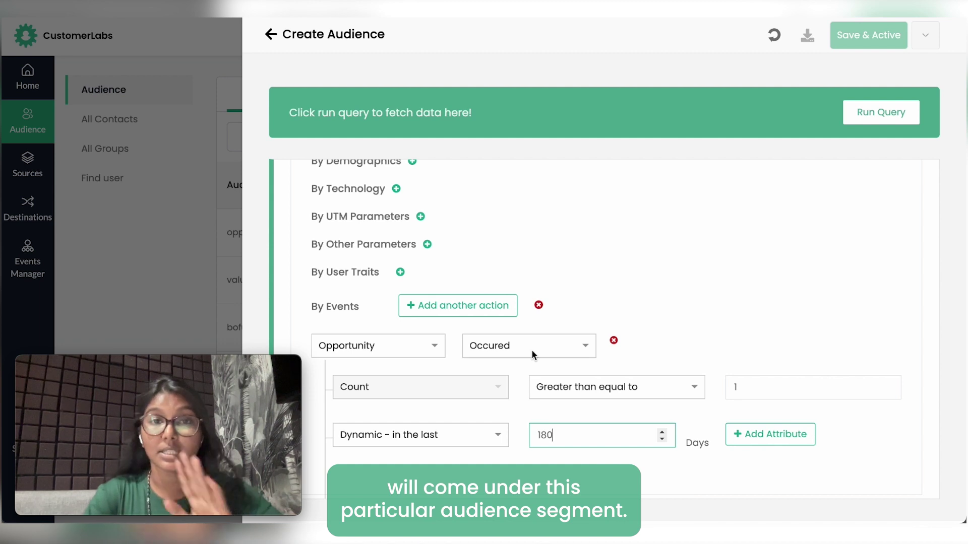
pyautogui.scroll(1, 531, 348)
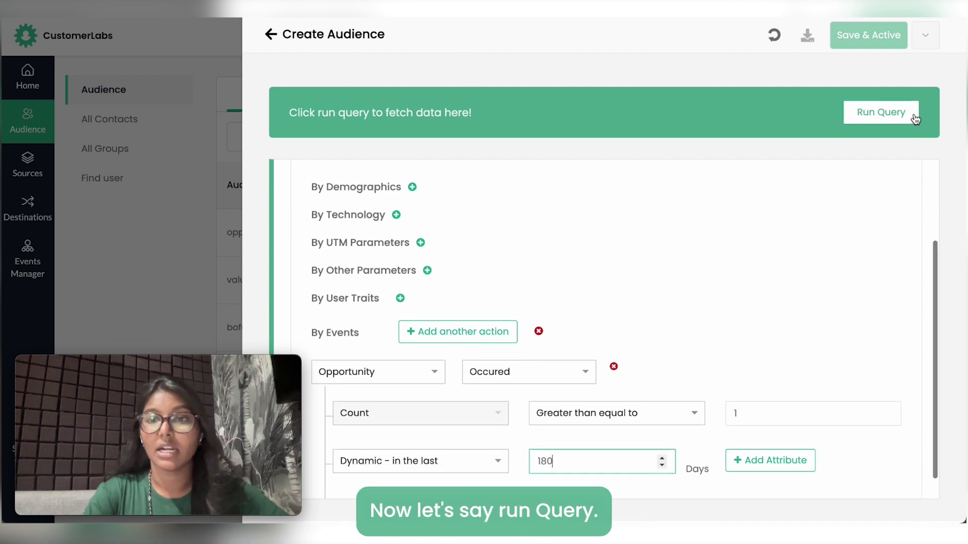
pyautogui.click(896, 119)
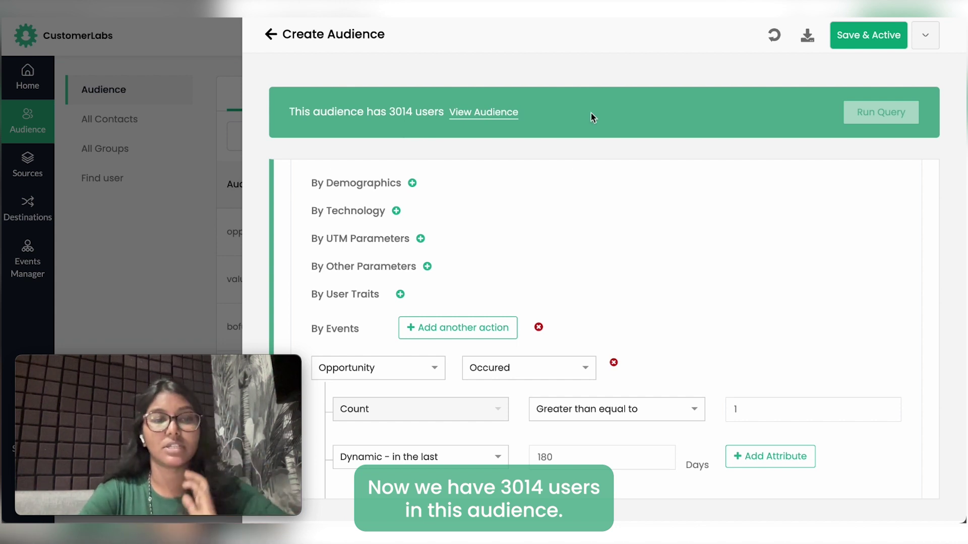
# Name the audience opp_rewarming_sep_23, set its refresh interval, agree to the refresh cost note, and save it as active
pyautogui.click(868, 36)
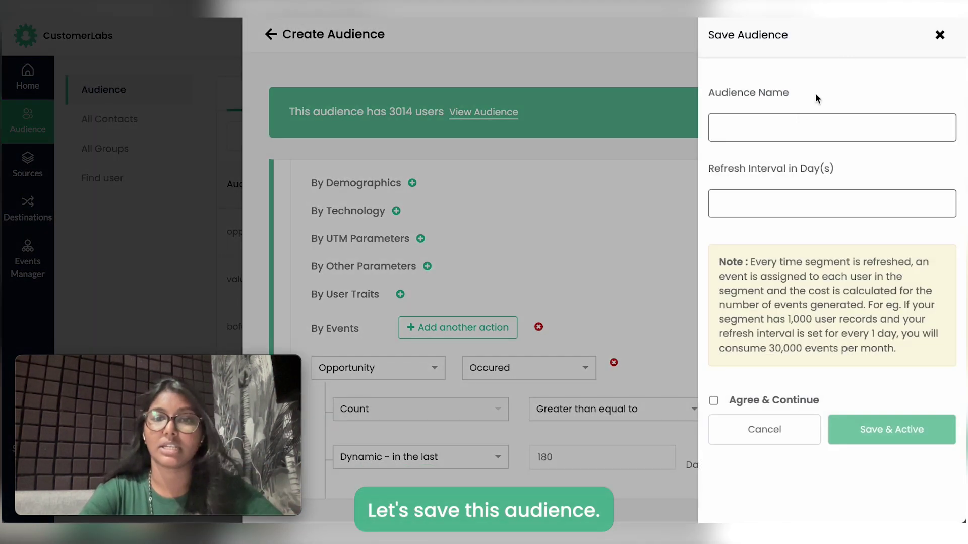
pyautogui.click(772, 122)
pyautogui.write('opp')
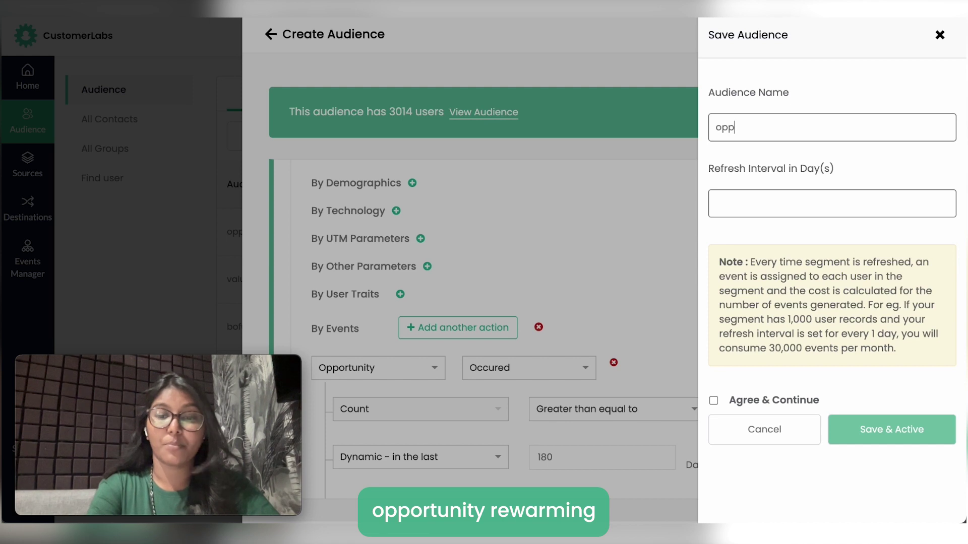
pyautogui.write('-rewarmi')
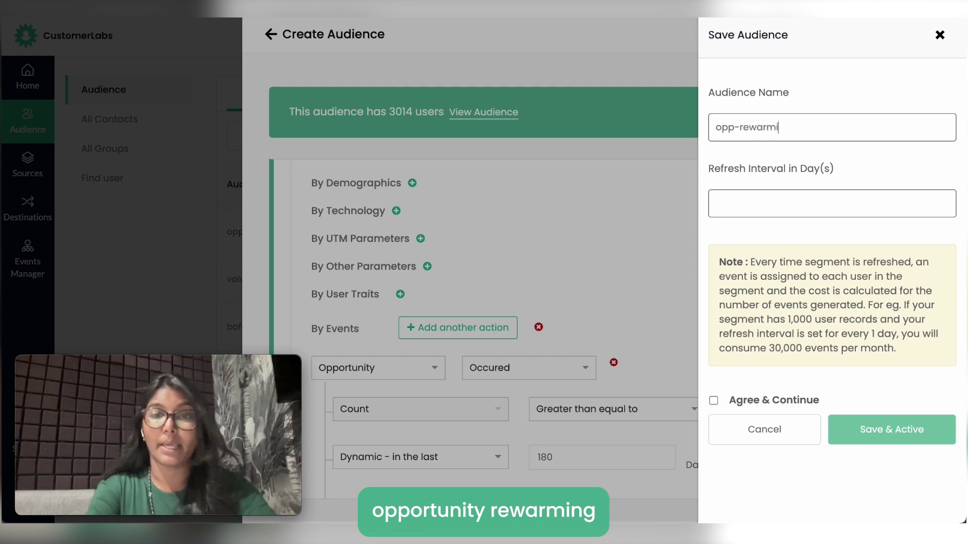
pyautogui.write('ng')
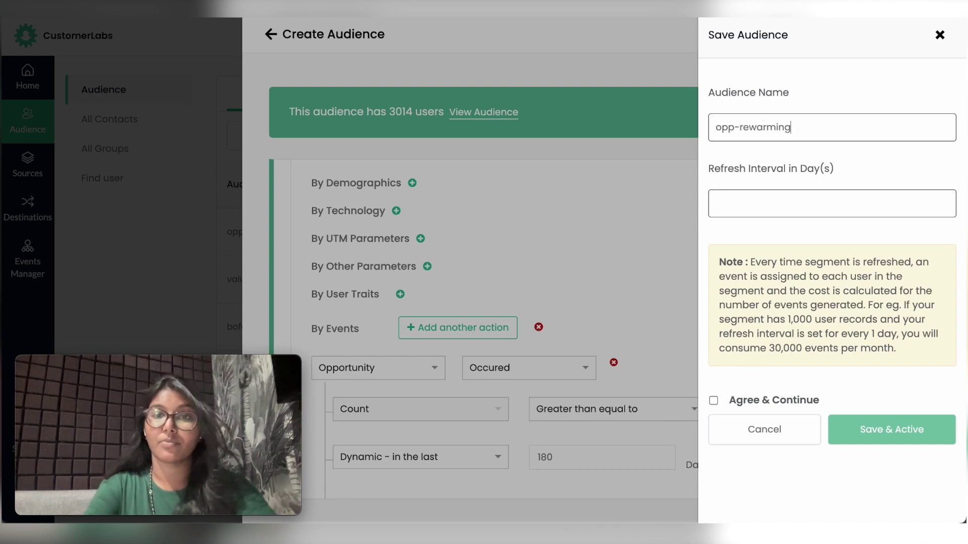
pyautogui.click(758, 209)
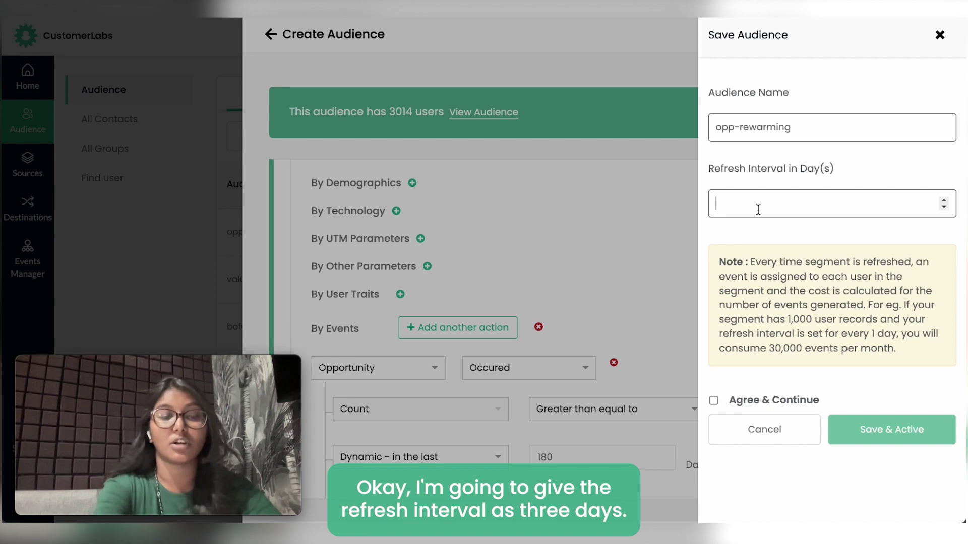
pyautogui.click(713, 400)
pyautogui.click(863, 430)
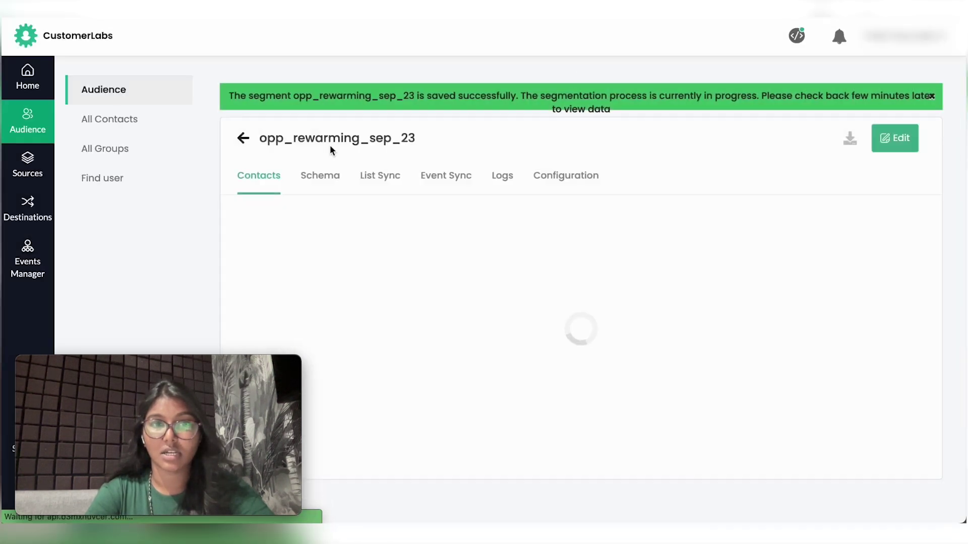
# Add first_name to the schema of the opp_rewarming_sep_23 audience
pyautogui.scroll(-1, 351, 160)
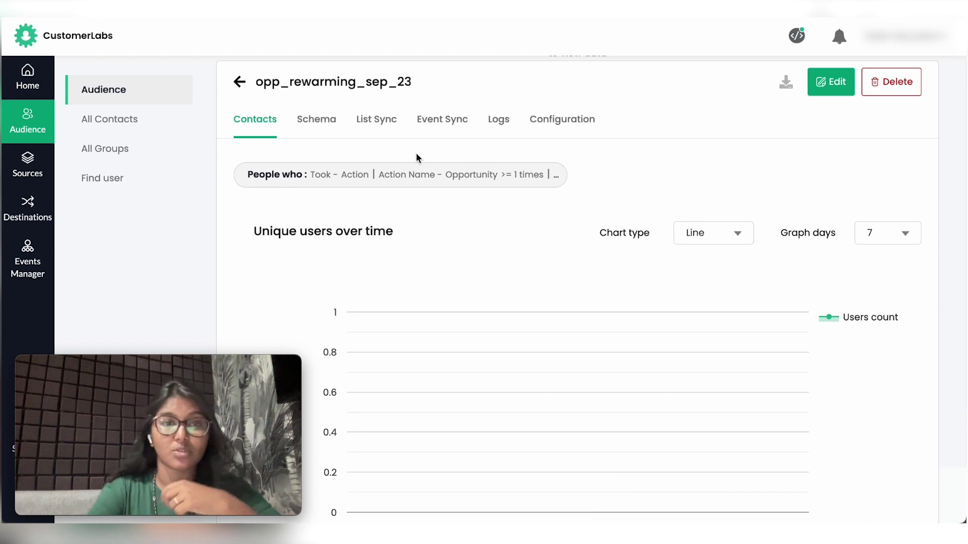
pyautogui.click(314, 123)
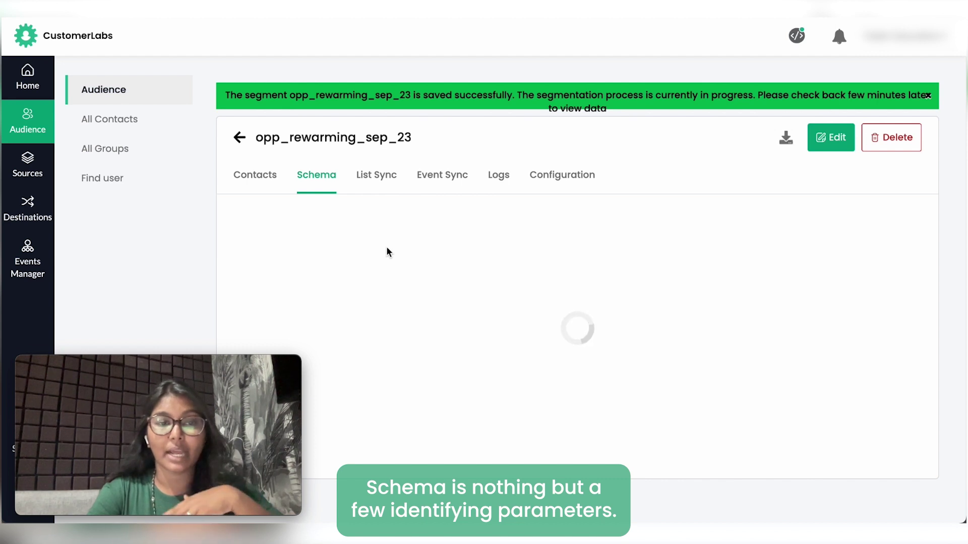
pyautogui.scroll(-2, 386, 250)
pyautogui.scroll(1, 386, 250)
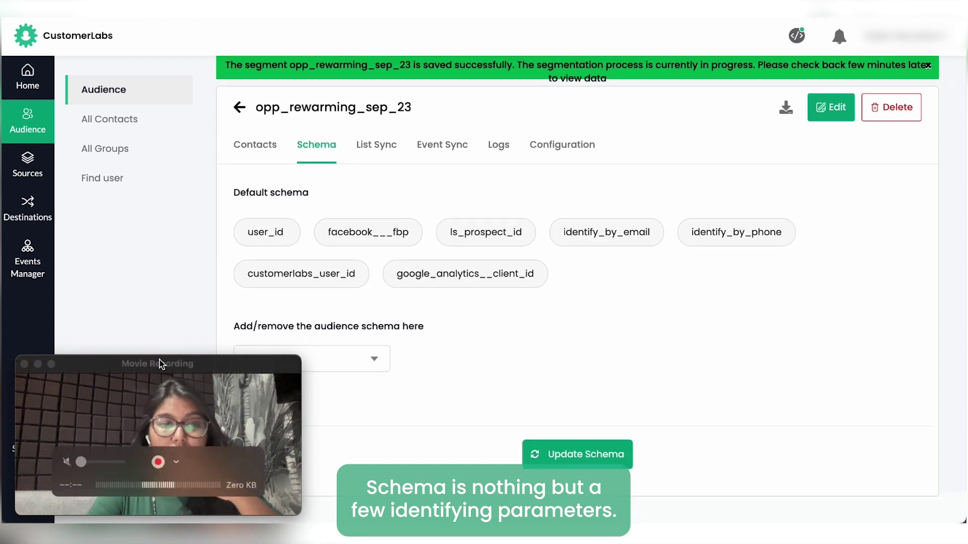
pyautogui.click(361, 361)
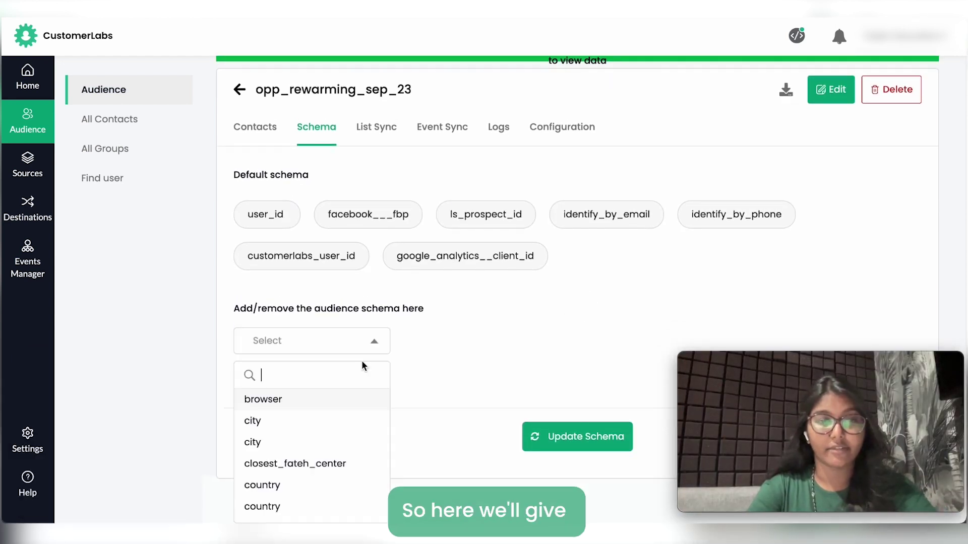
pyautogui.write('nam')
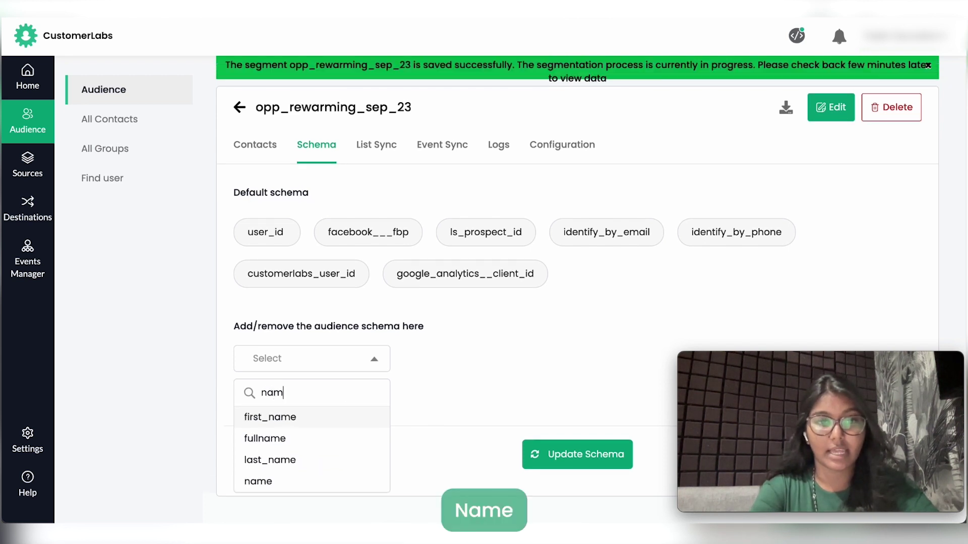
pyautogui.press('Return')
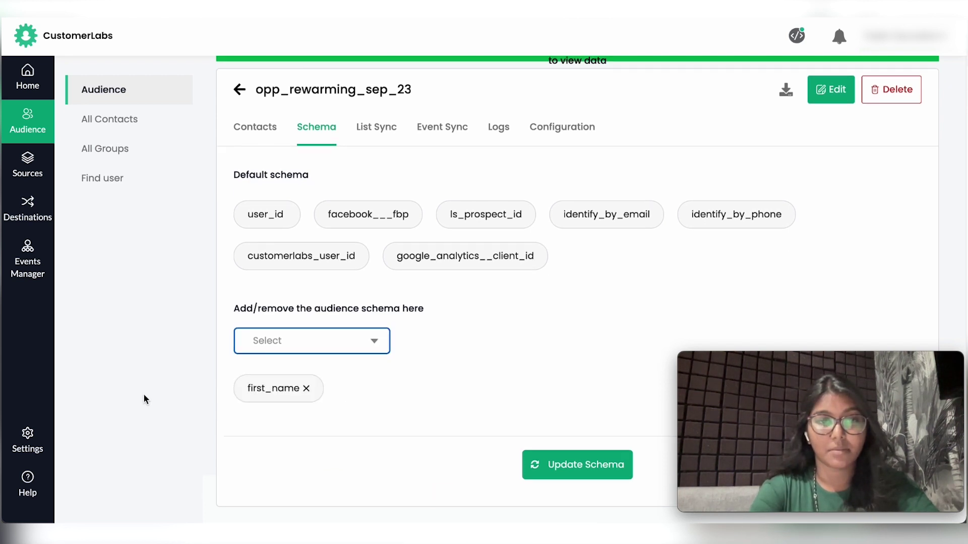
# Add last_name, email and phone to the schema of the opp_rewarming_sep_23 audience
pyautogui.click(255, 349)
pyautogui.write('last')
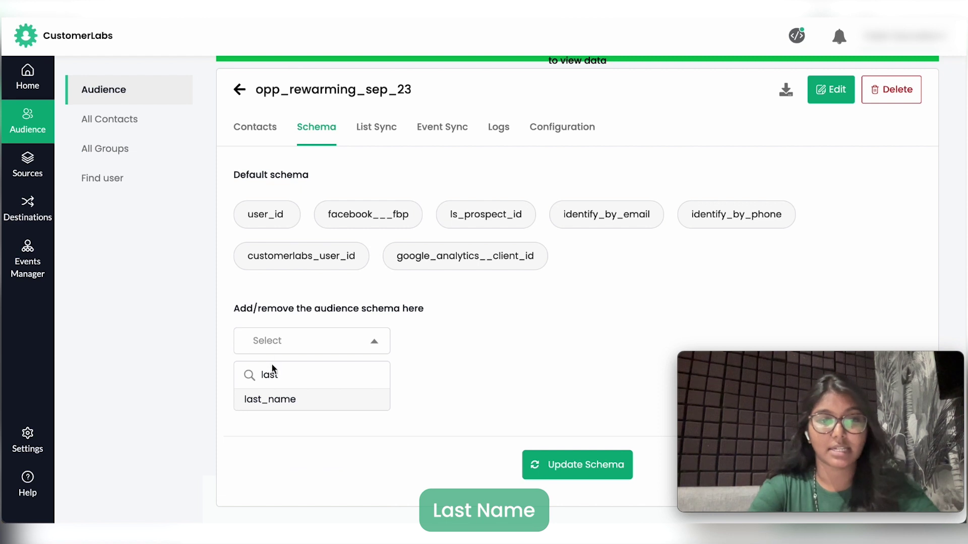
pyautogui.click(281, 401)
pyautogui.click(328, 346)
pyautogui.write('ema')
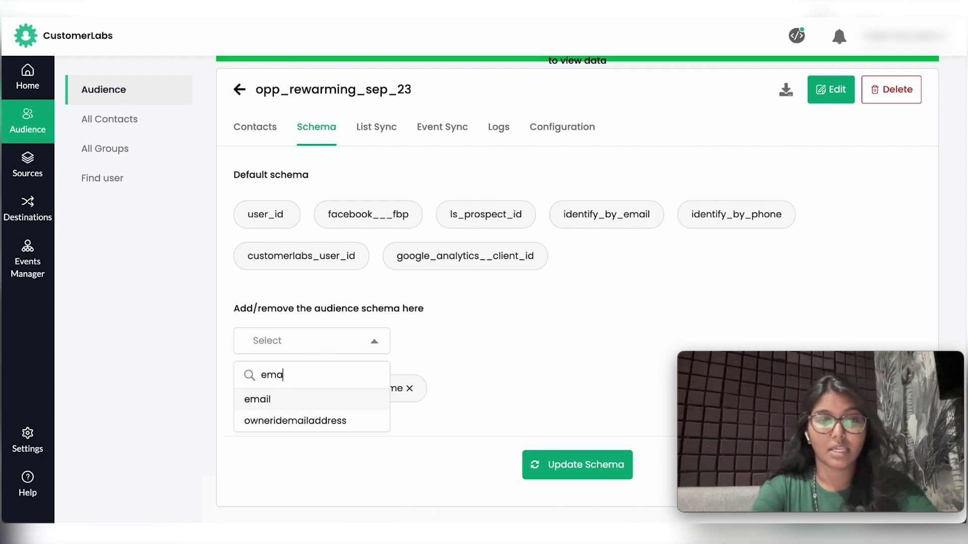
pyautogui.click(321, 406)
pyautogui.click(347, 347)
pyautogui.write('ph')
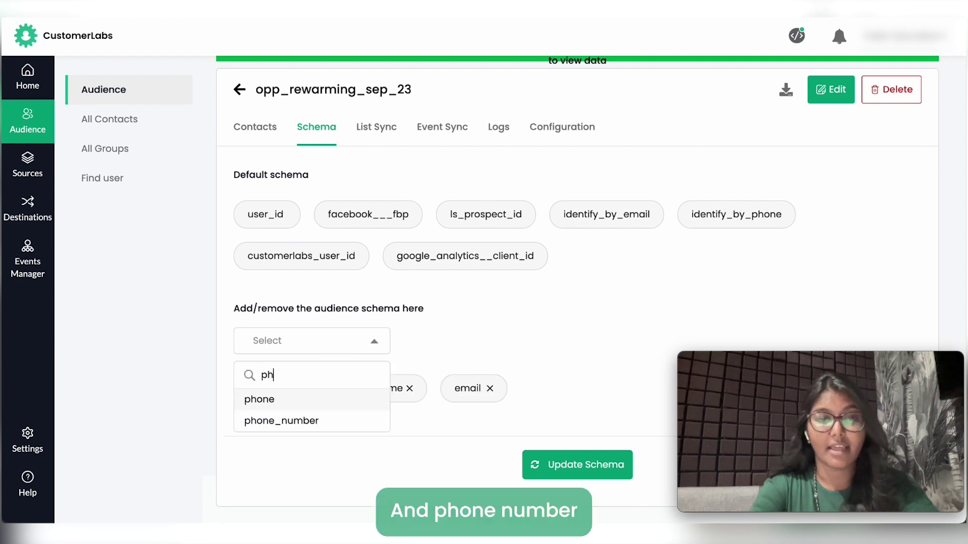
pyautogui.write('one')
pyautogui.click(334, 406)
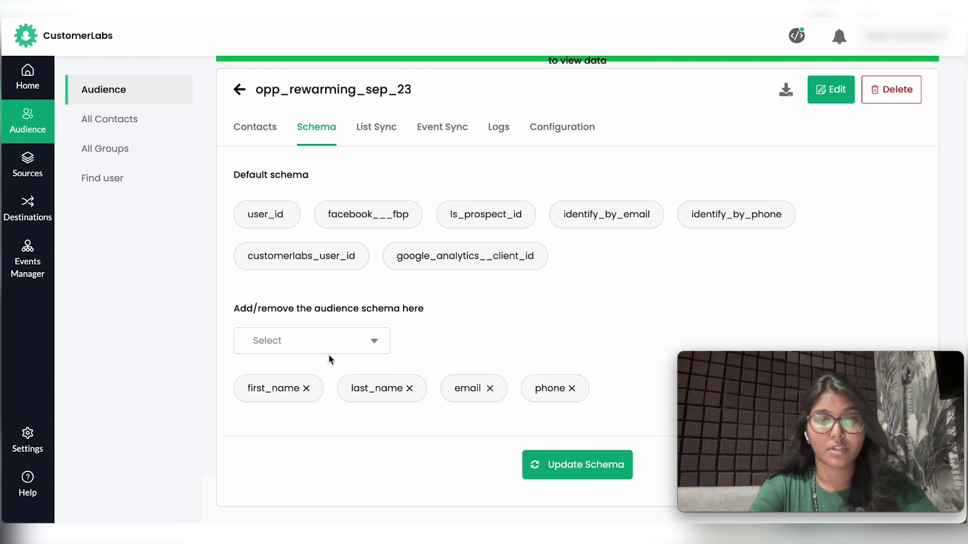
# Add lead_stage to the audience schema and update the schema
pyautogui.click(318, 348)
pyautogui.write(';ead')
pyautogui.press('BackSpace')
pyautogui.press('BackSpace')
pyautogui.press('BackSpace')
pyautogui.press('BackSpace')
pyautogui.write('lead')
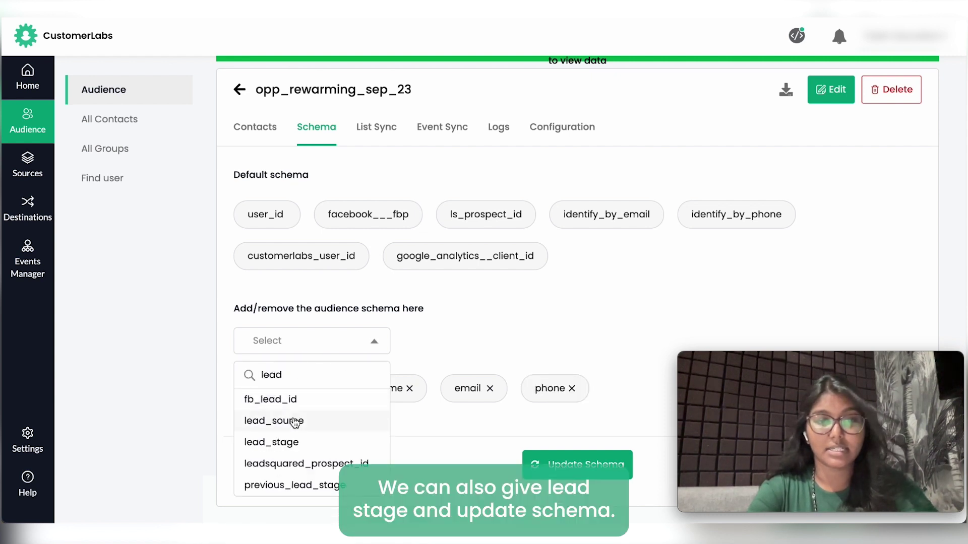
pyautogui.click(295, 442)
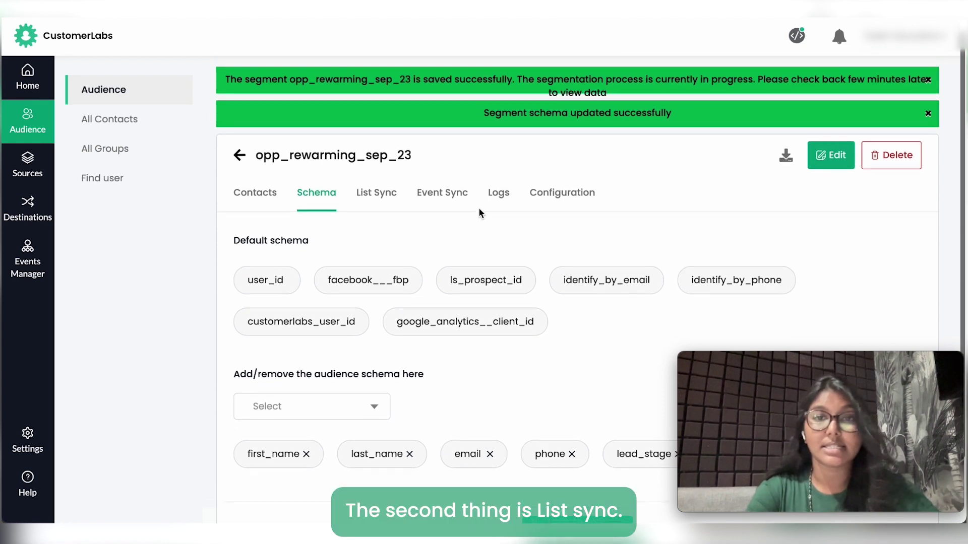
# Create a new Facebook audience list named opp-rewarming for the audience's list sync and save it
pyautogui.click(374, 199)
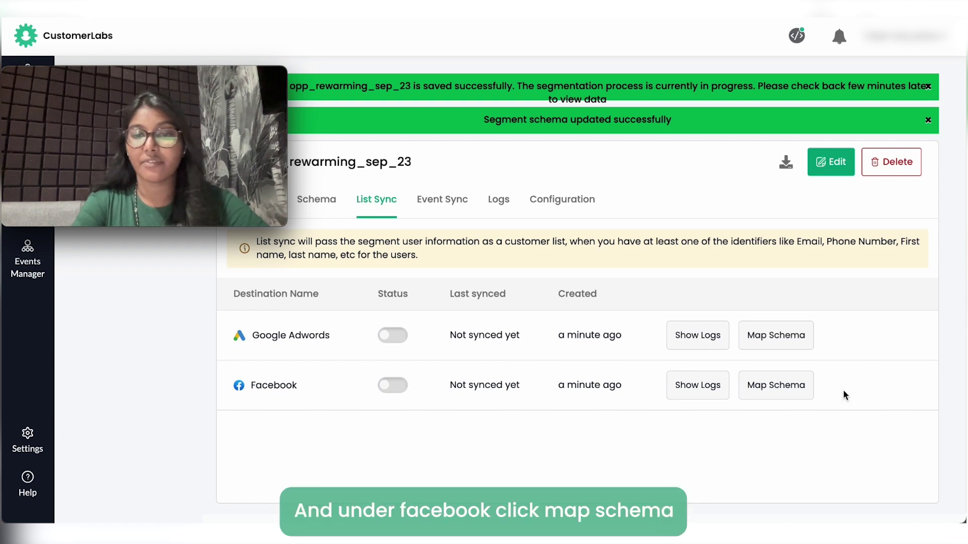
pyautogui.click(792, 384)
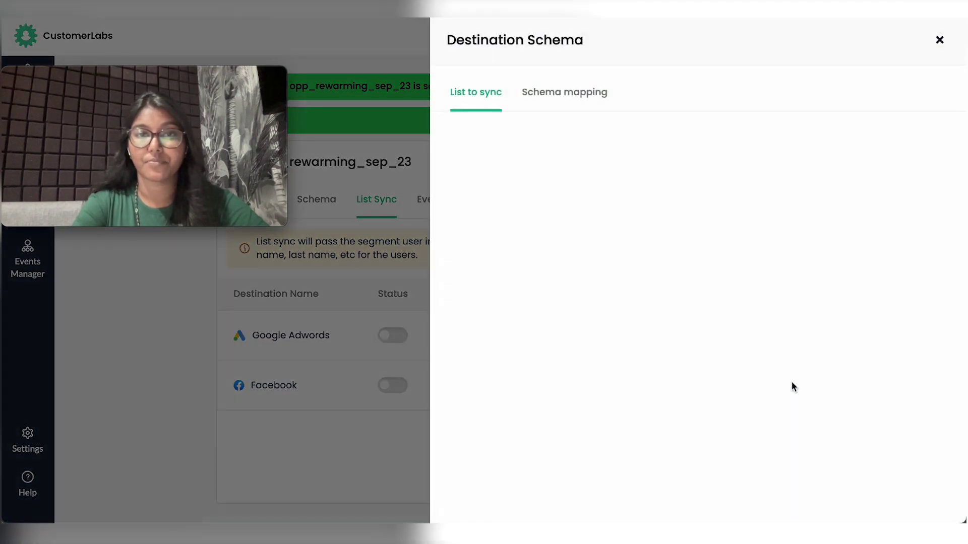
pyautogui.click(533, 181)
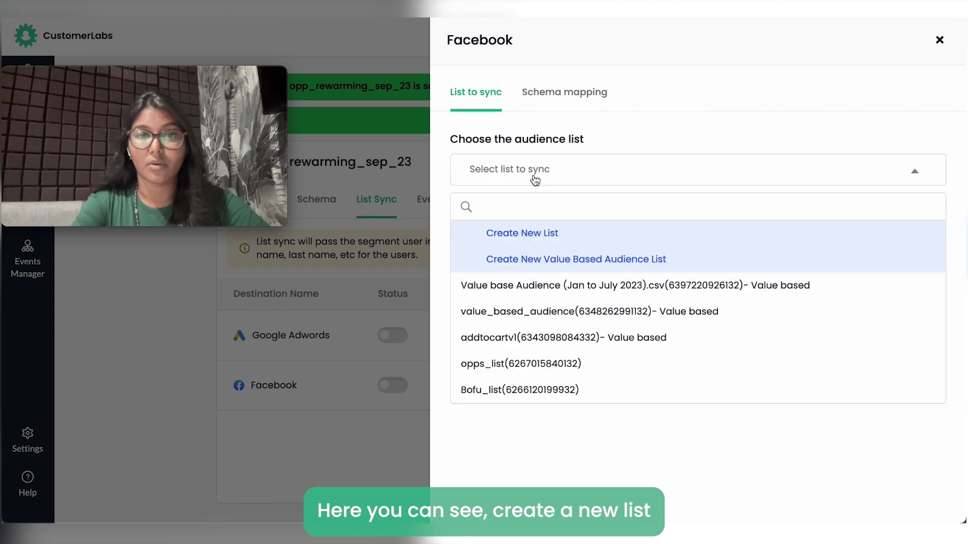
pyautogui.click(510, 236)
pyautogui.click(492, 169)
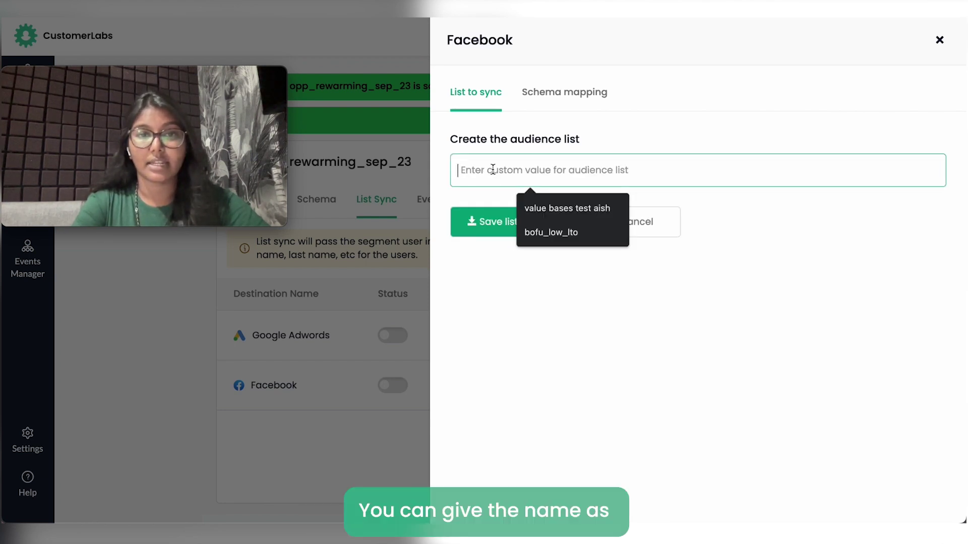
pyautogui.write('opp')
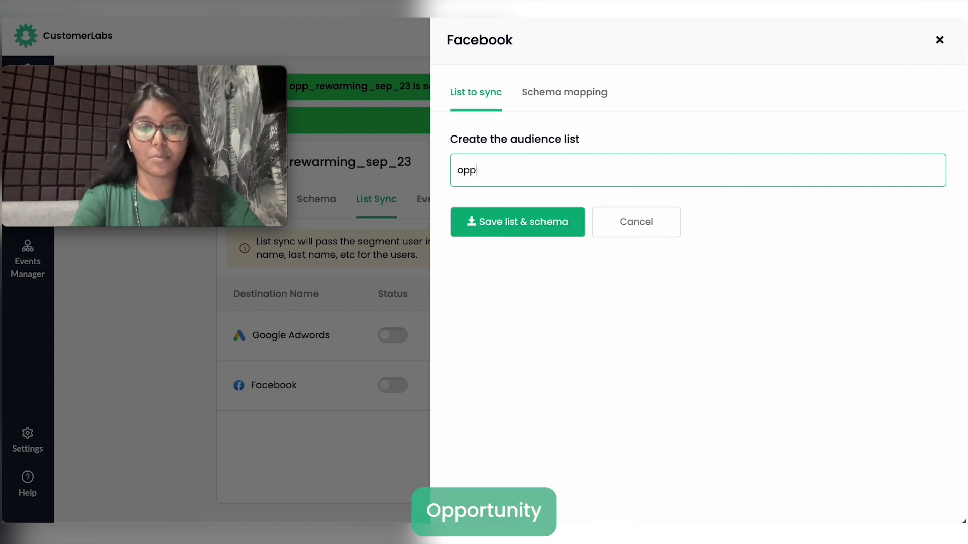
pyautogui.write('-rewarming')
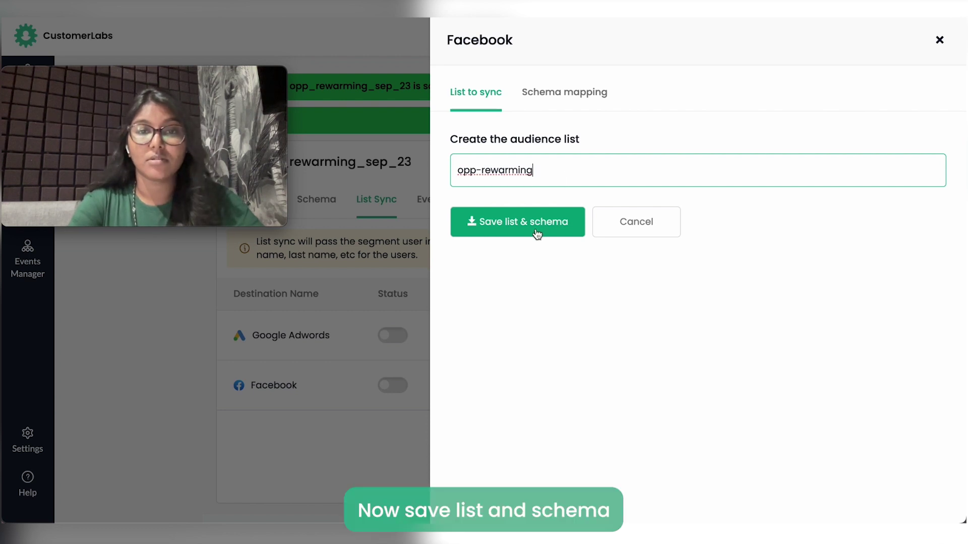
pyautogui.click(518, 232)
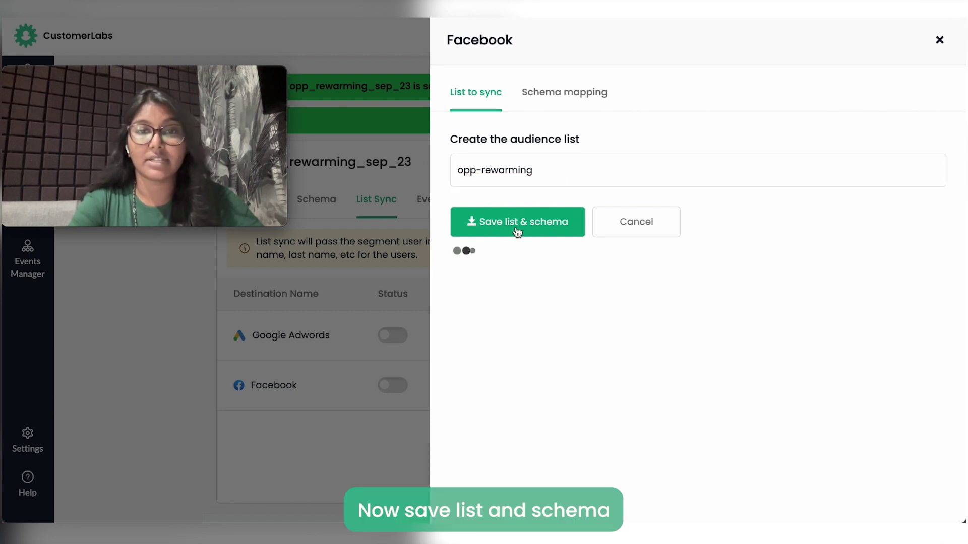
# Map first_name to First name, last_name to Last name, phone to Phone 0 and email to Email 0 for Facebook, and save the mapping
pyautogui.click(564, 95)
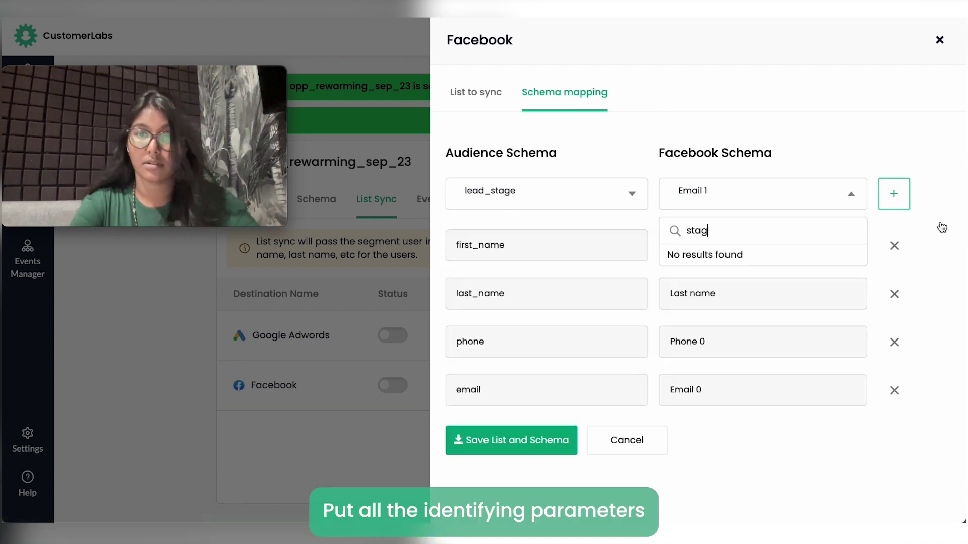
pyautogui.click(940, 225)
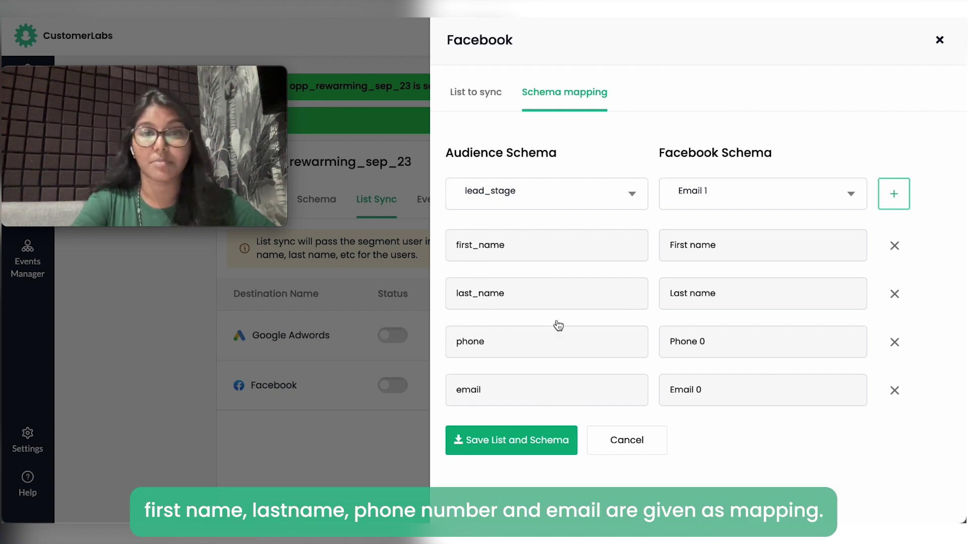
pyautogui.click(537, 444)
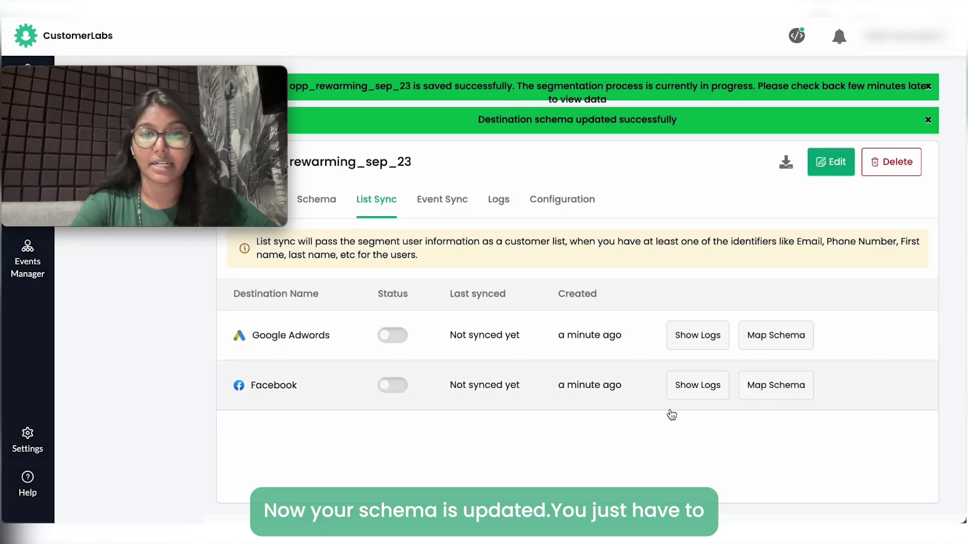
# Enable list sync for the Facebook destination and start an instant sync
pyautogui.click(398, 387)
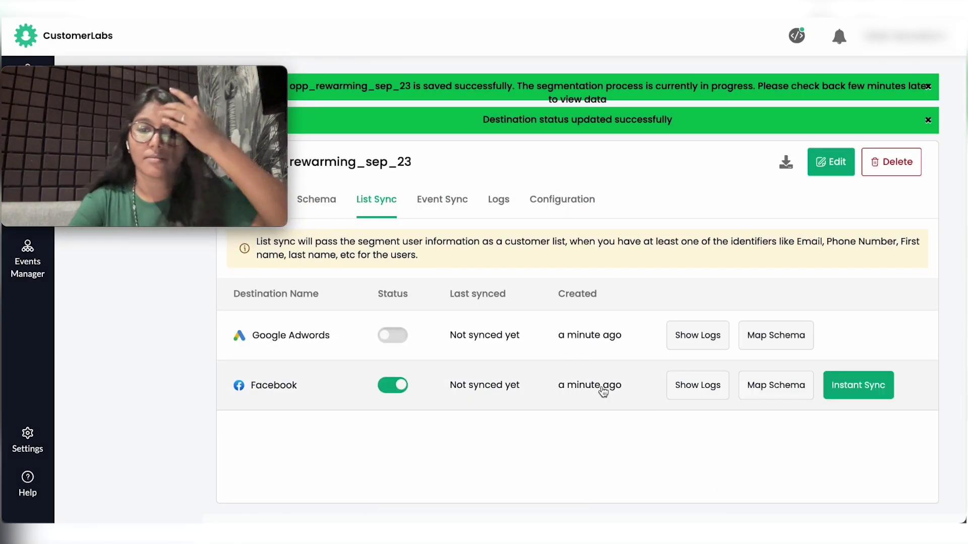
pyautogui.click(845, 389)
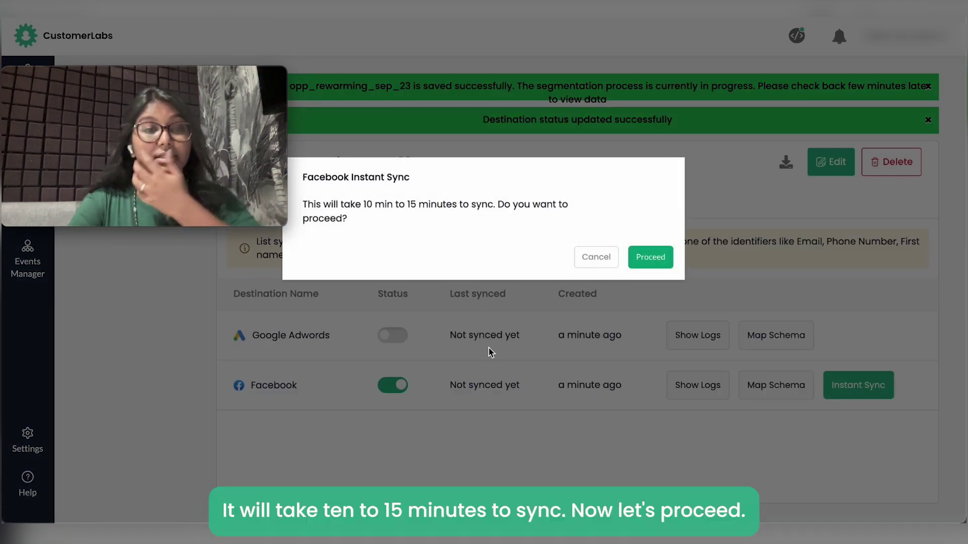
pyautogui.click(664, 259)
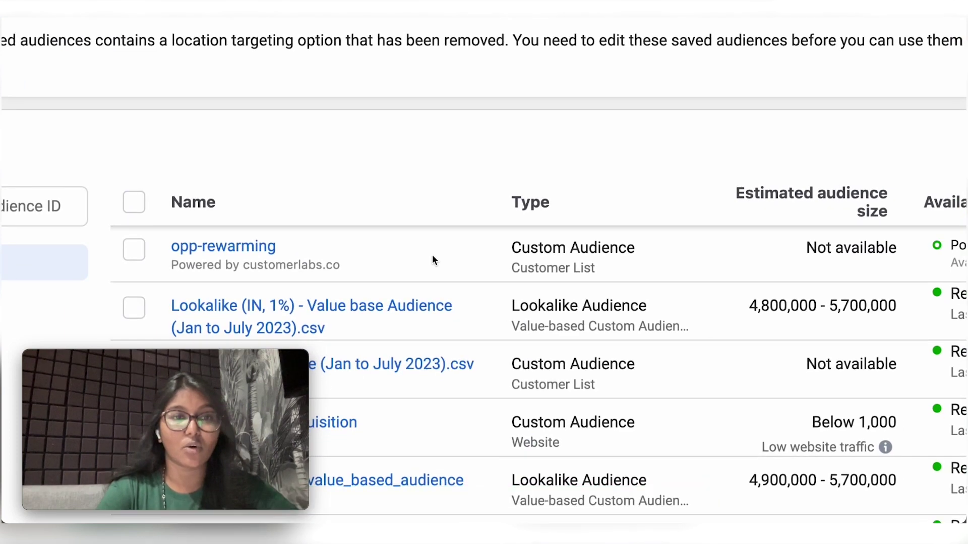
# Check the opp-rewarming audience in Facebook's audience list, and compare the LTO grand totals of both campaign types in the ROUGH SHEET spreadsheet
pyautogui.scroll(1, 432, 255)
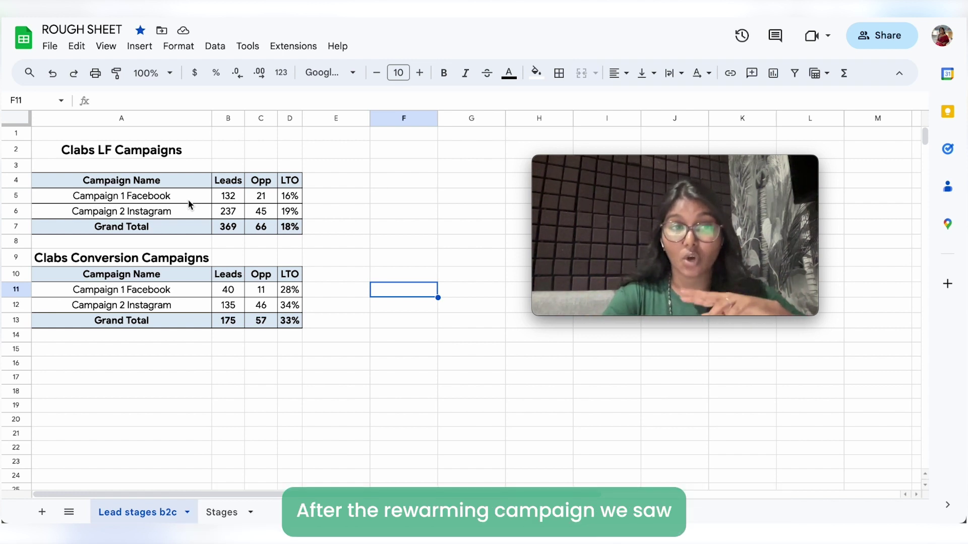
pyautogui.click(293, 231)
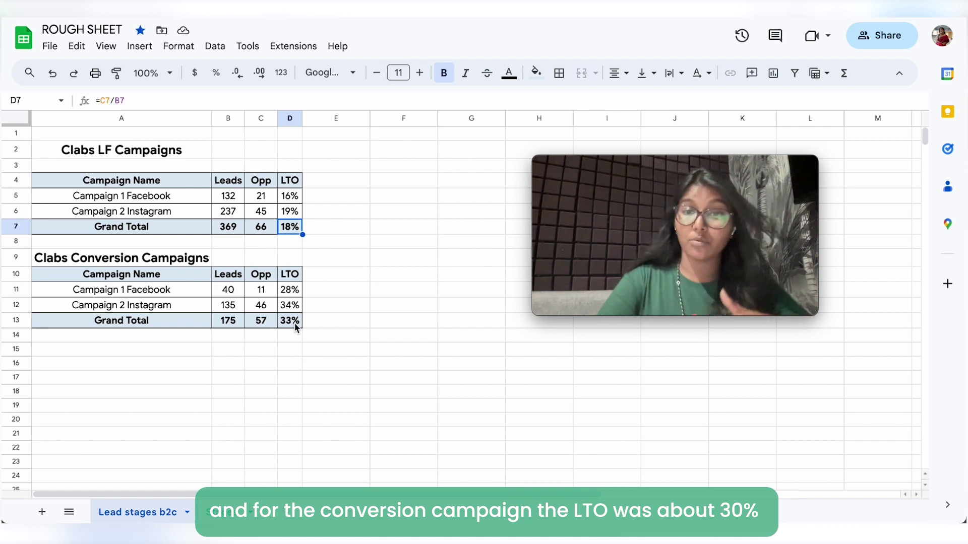
pyautogui.click(331, 184)
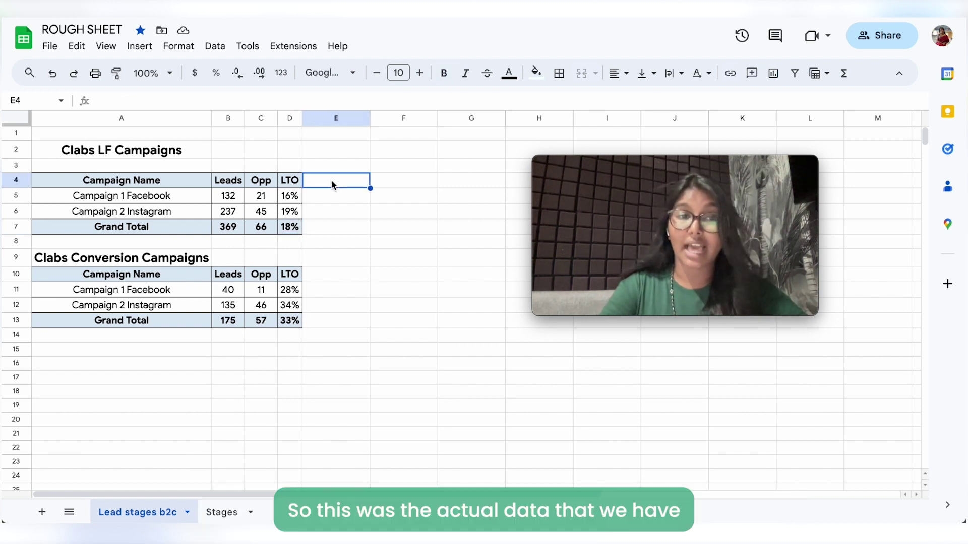